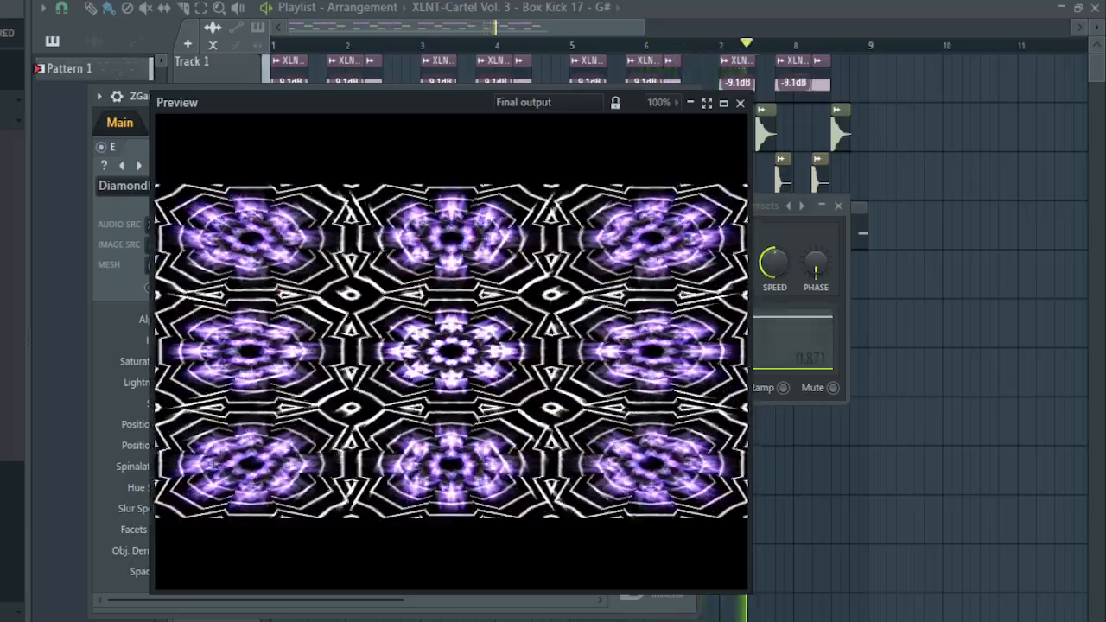
Step: Stop playback, move the preview window out of the way and clear the other plugin windows from the playlist
{"action": "key", "text": "space"}
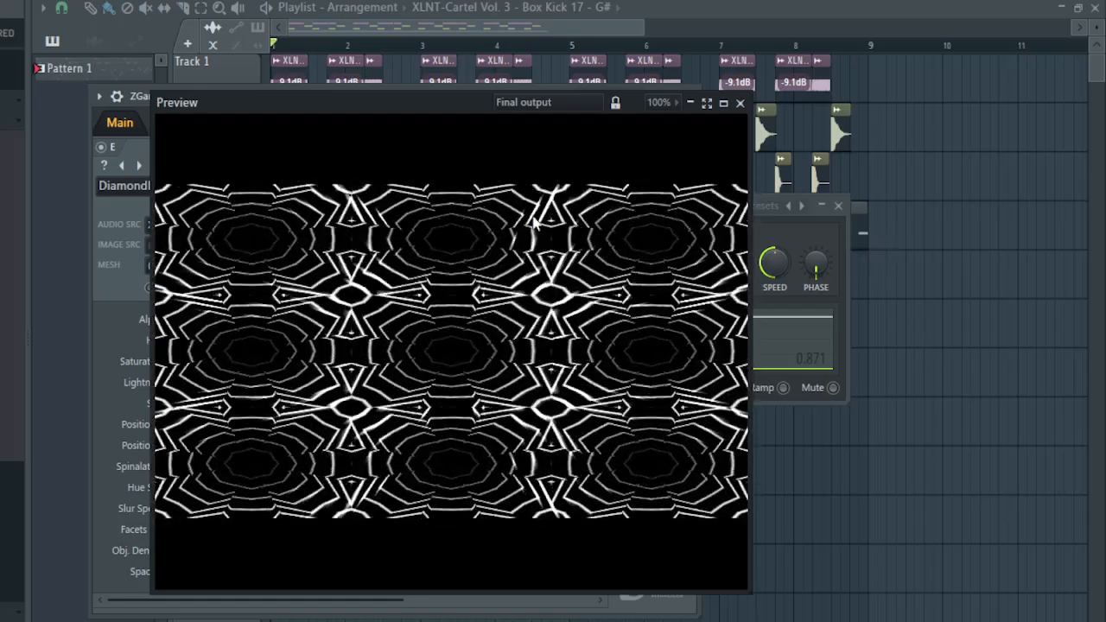
{"action": "left_click_drag", "start_coordinate": [313, 103], "coordinate": [408, 133]}
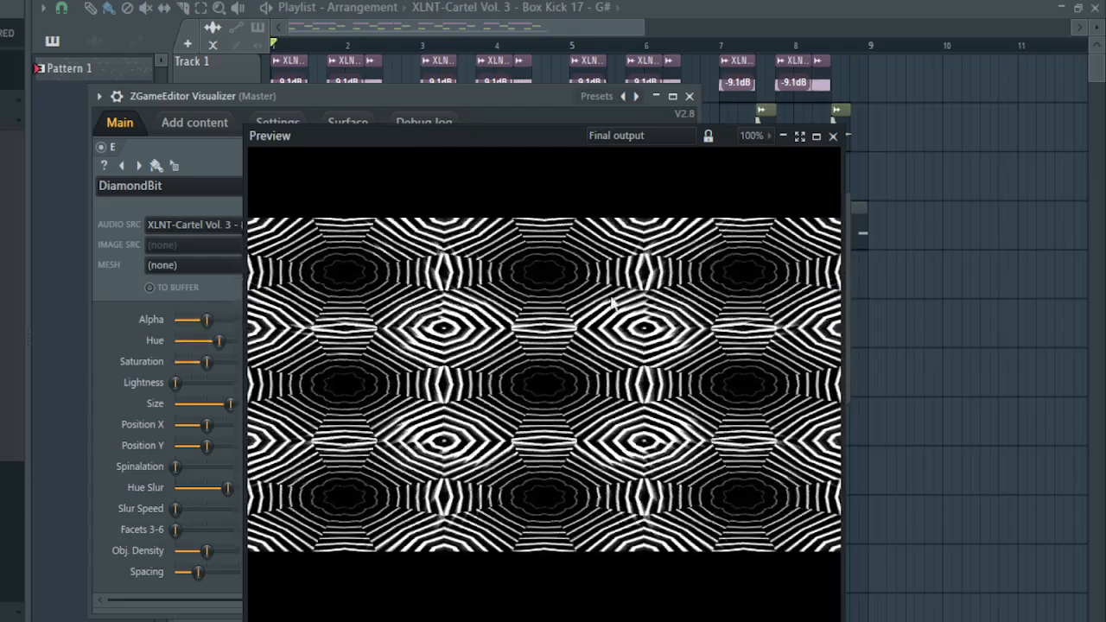
{"action": "left_click_drag", "start_coordinate": [550, 138], "coordinate": [1103, 460]}
{"action": "left_click", "coordinate": [912, 89]}
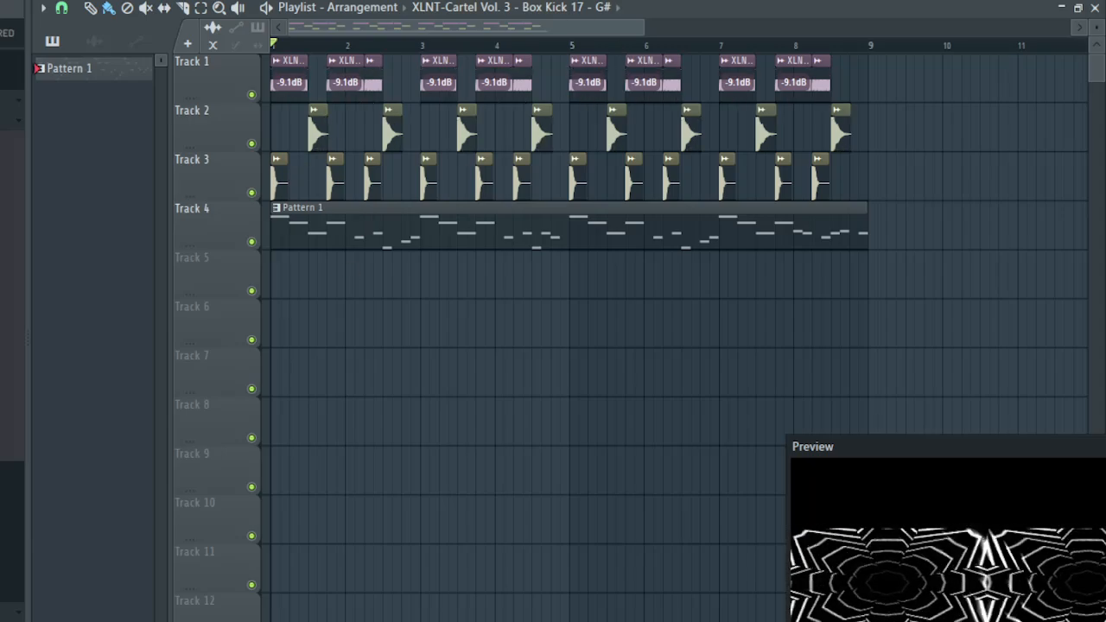
Step: Show the mixer and open the Fruity Peak Controller on the Serum track, placing its window above the faders
{"action": "key", "text": "F9"}
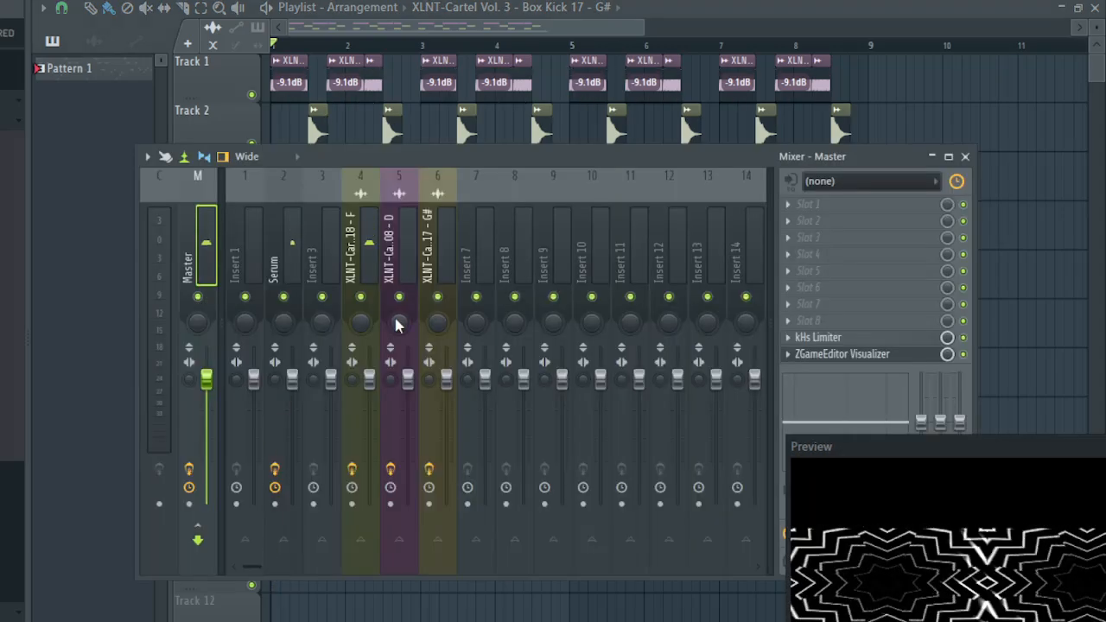
{"action": "left_click", "coordinate": [274, 279]}
{"action": "left_click", "coordinate": [802, 356]}
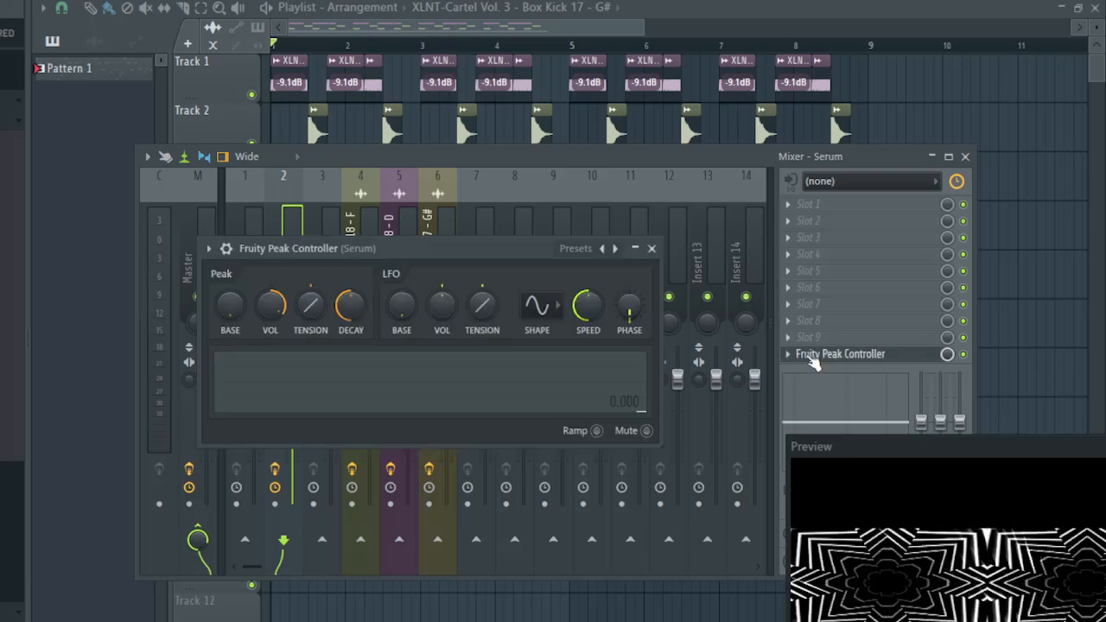
{"action": "left_click", "coordinate": [823, 356]}
{"action": "left_click", "coordinate": [853, 356]}
{"action": "left_click_drag", "start_coordinate": [484, 239], "coordinate": [493, 187]}
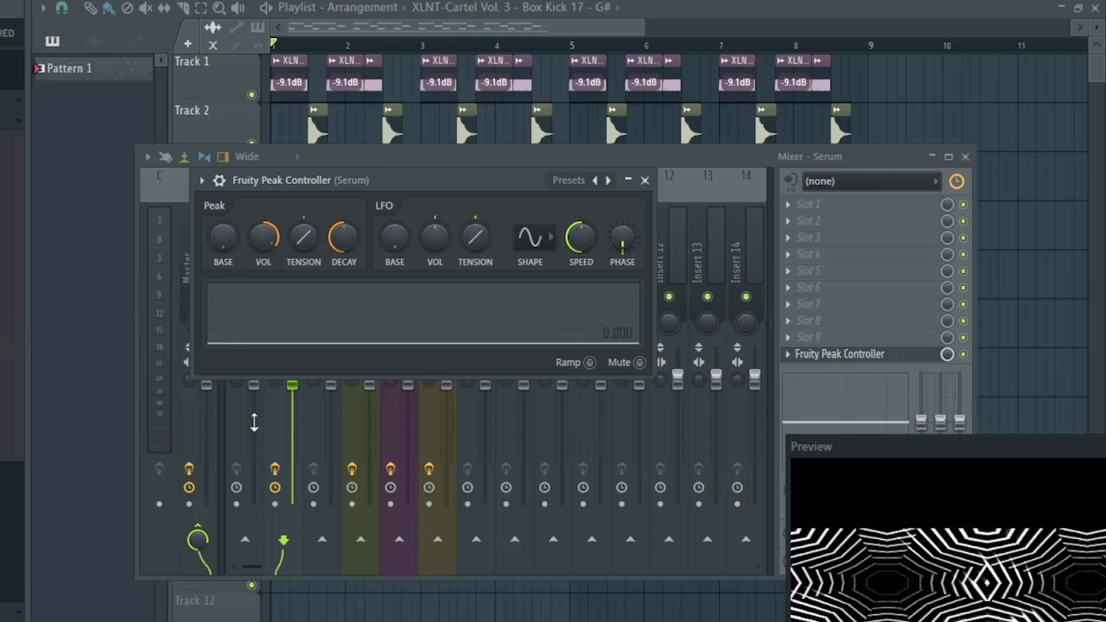
Step: Play the arrangement and watch how the Serum track's peak graph responds in the Fruity Peak Controller
{"action": "double_click", "coordinate": [466, 178]}
{"action": "double_click", "coordinate": [286, 183]}
{"action": "key", "text": "space"}
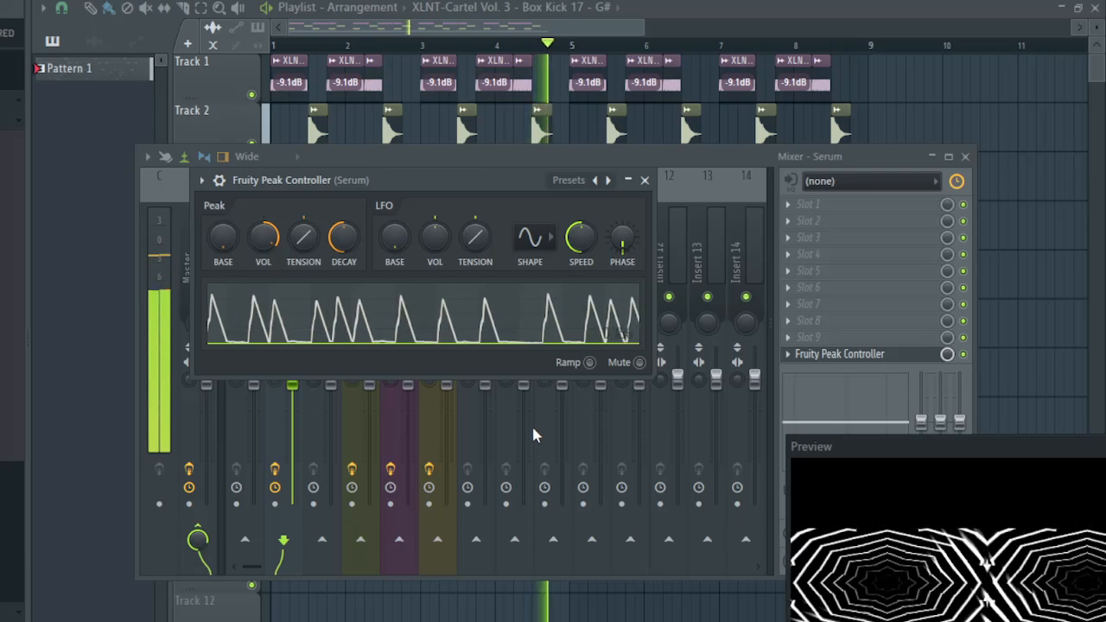
{"action": "key", "text": "space"}
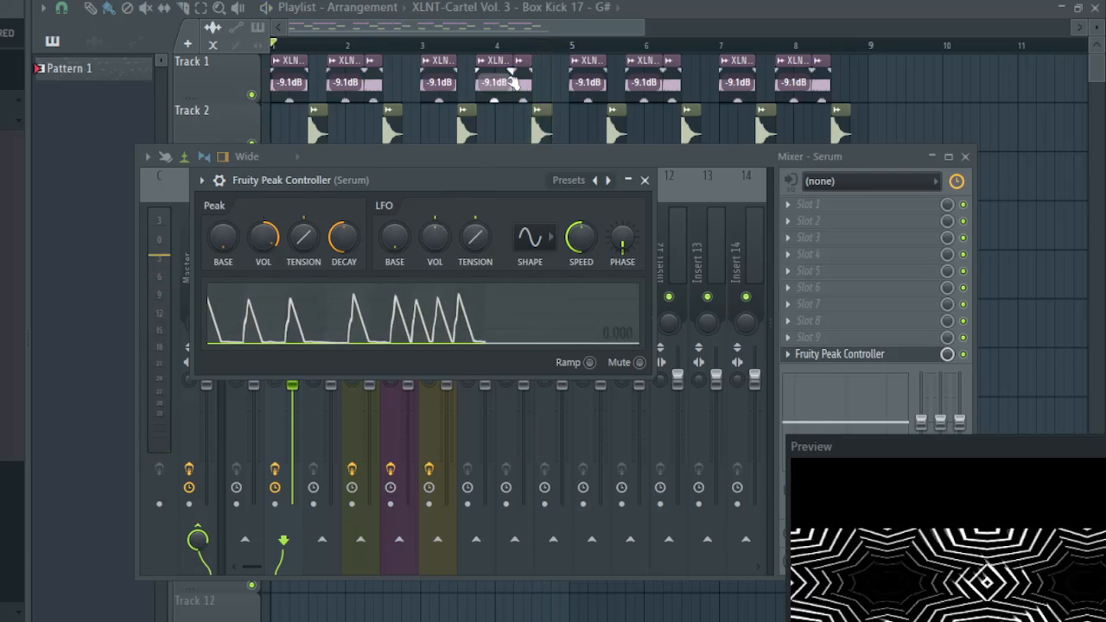
{"action": "left_click_drag", "start_coordinate": [333, 180], "coordinate": [376, 172]}
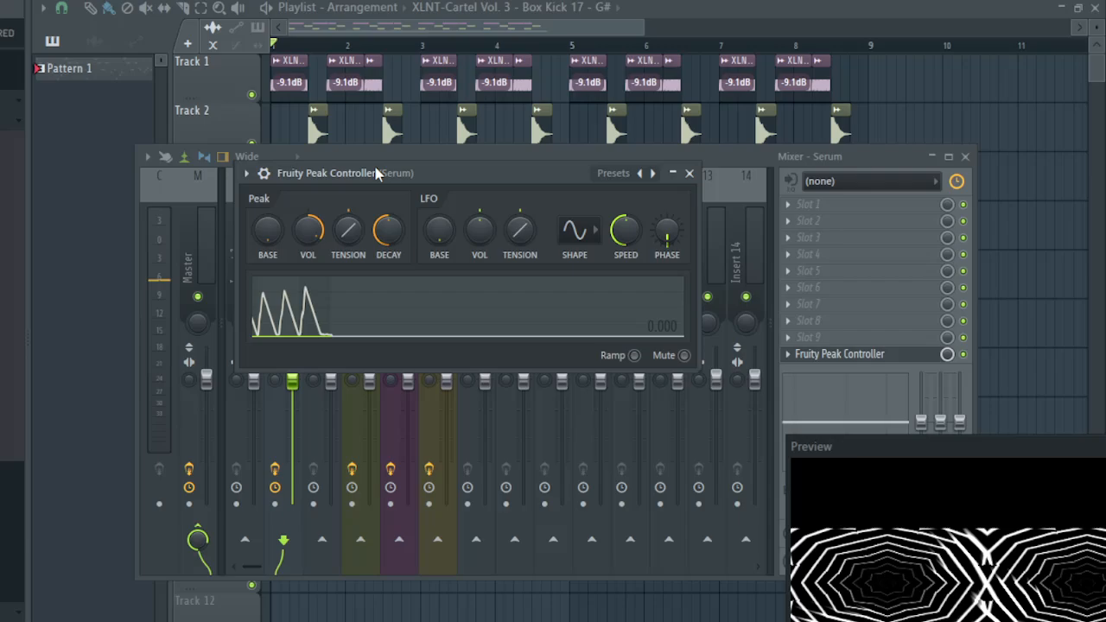
Step: Reopen the ZGameEditor Visualizer on the Master track and turn off the Youlean Tunnel and Youlean Kaleidoscope layers
{"action": "left_click", "coordinate": [192, 264]}
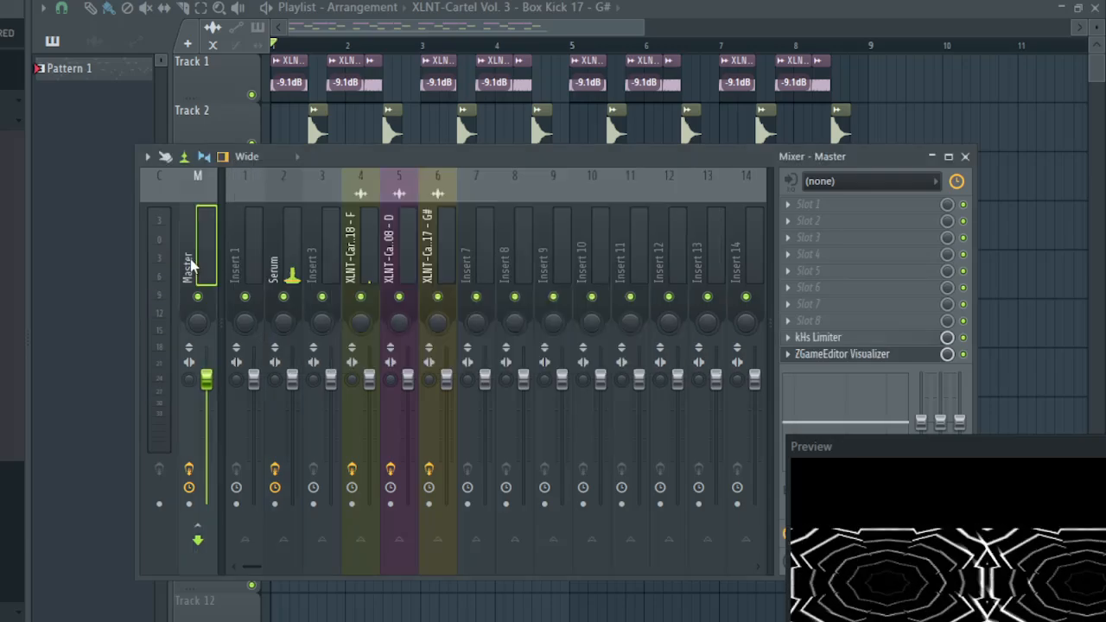
{"action": "left_click", "coordinate": [829, 354]}
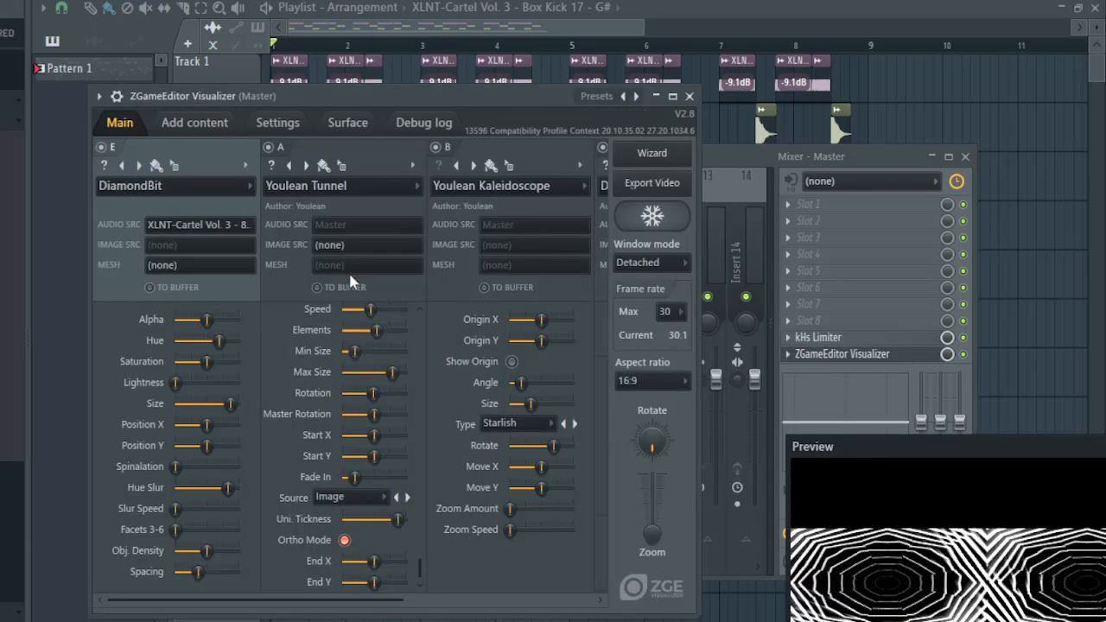
{"action": "left_click", "coordinate": [270, 148]}
{"action": "left_click", "coordinate": [436, 147]}
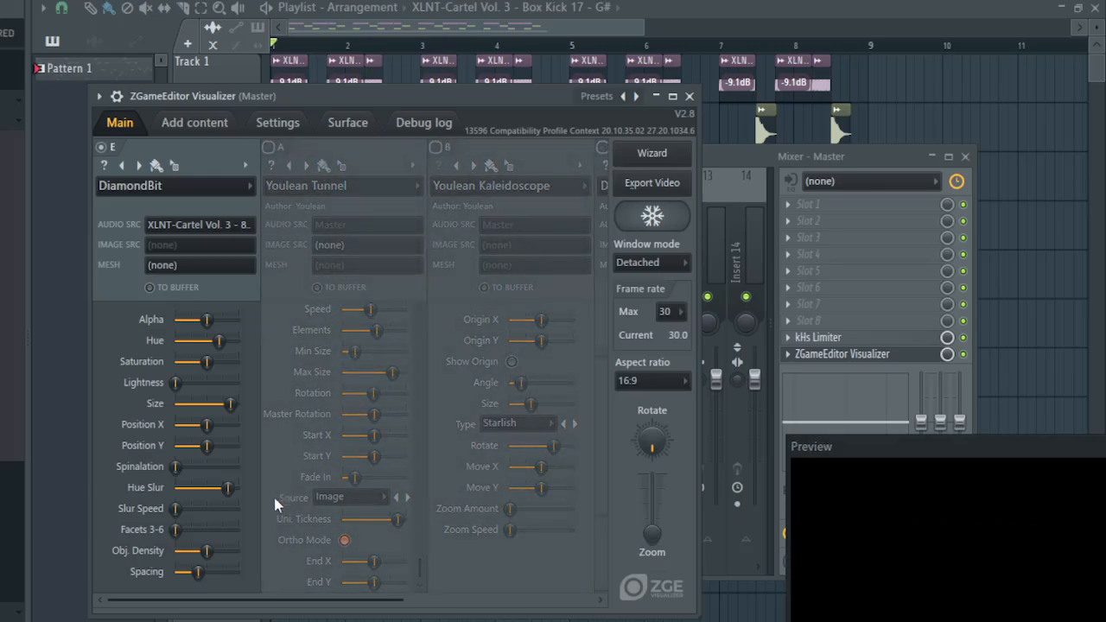
{"action": "left_click_drag", "start_coordinate": [290, 609], "coordinate": [424, 576]}
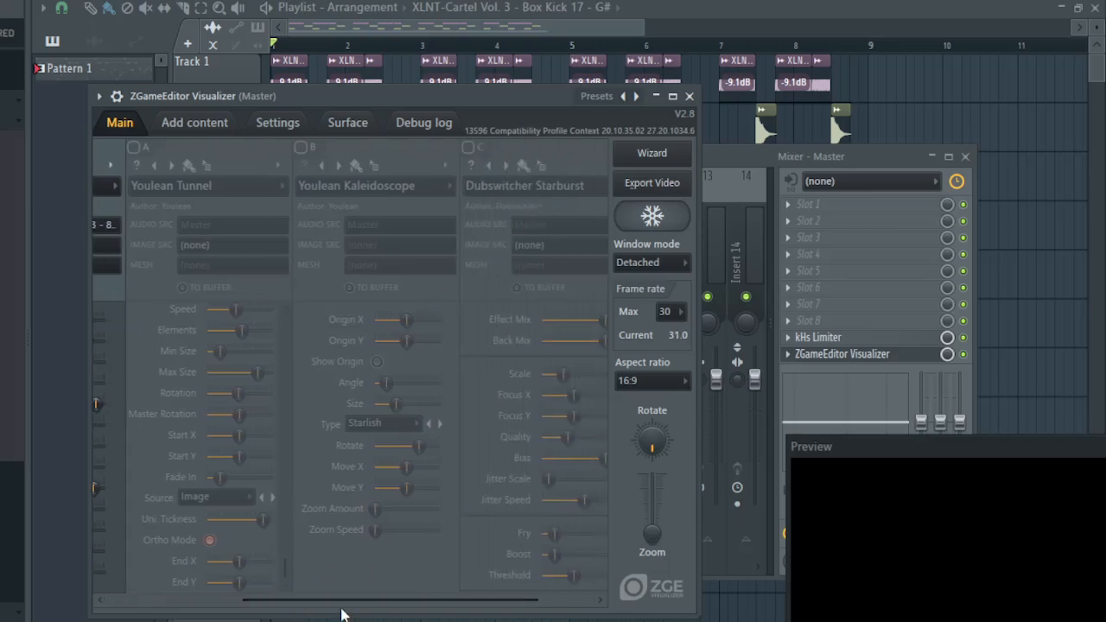
{"action": "left_click_drag", "start_coordinate": [332, 602], "coordinate": [195, 594]}
Step: Play the arrangement and examine the output without the tunnel and kaleidoscope layers in the preview window
{"action": "left_click_drag", "start_coordinate": [909, 443], "coordinate": [349, 155]}
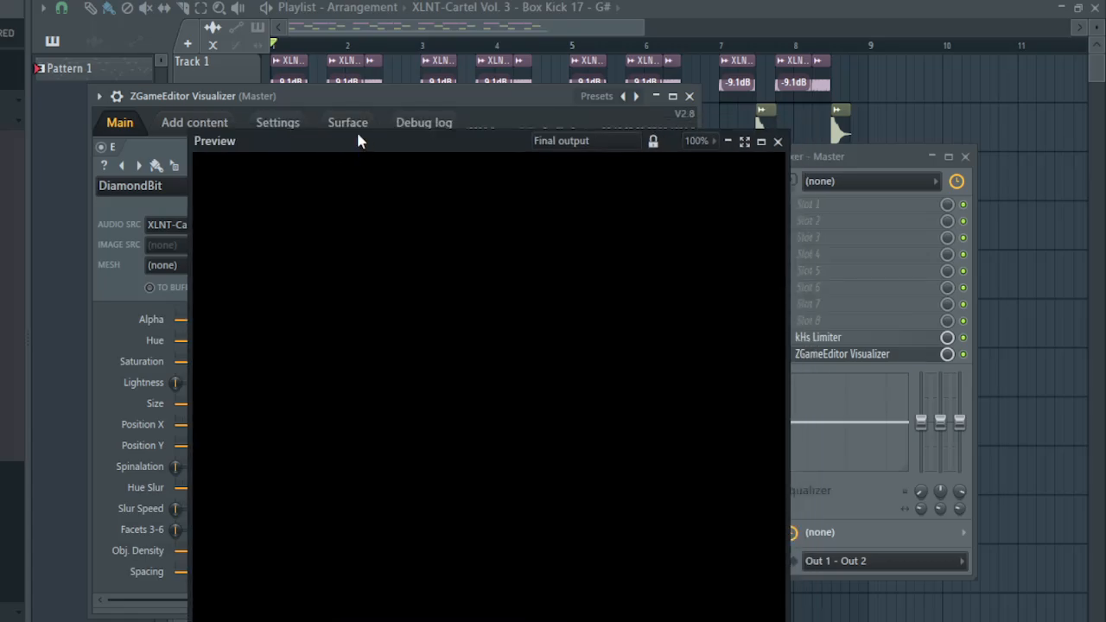
{"action": "key", "text": "space"}
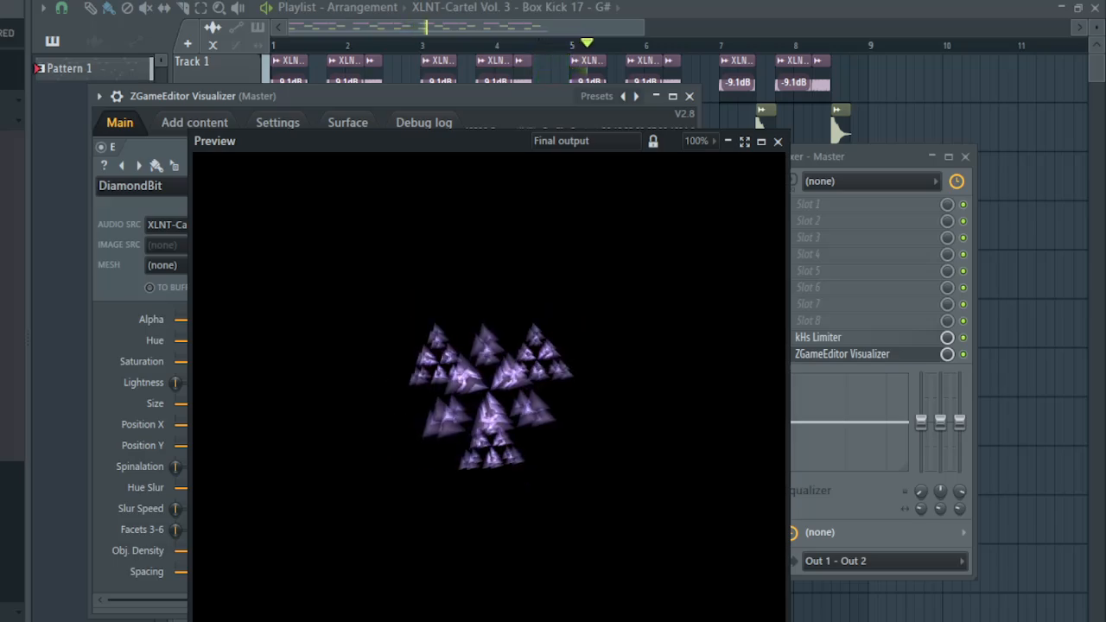
{"action": "key", "text": "space"}
{"action": "left_click_drag", "start_coordinate": [288, 147], "coordinate": [429, 117]}
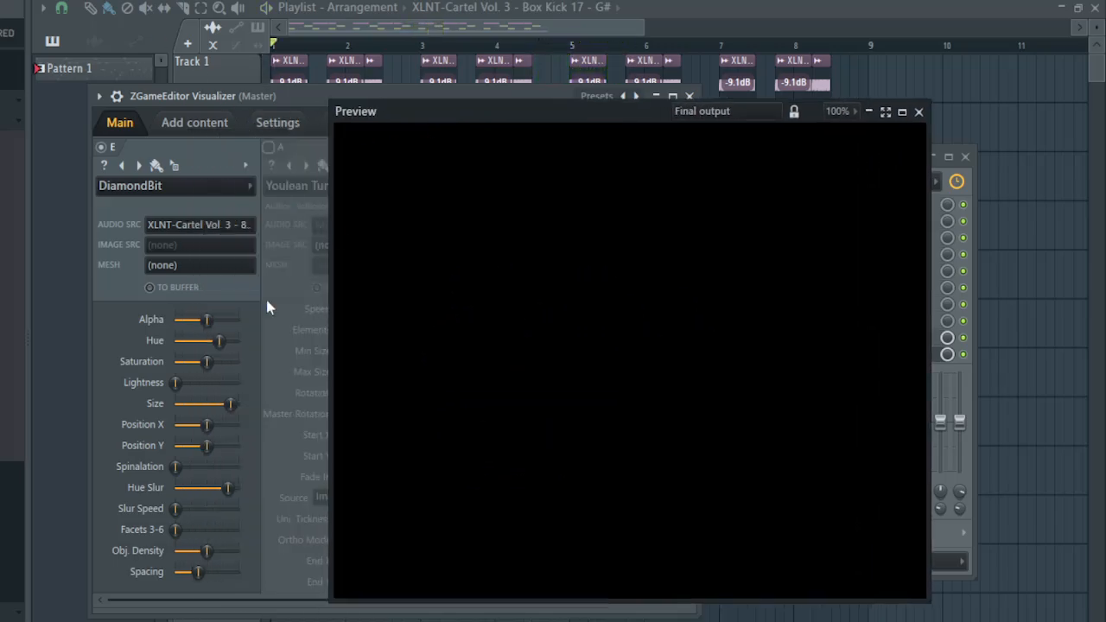
Step: Link the DiamondBit layer's Size to Fruity Peak Controller - Peak of the Drop Snare 18 track, with Input mapping
{"action": "right_click", "coordinate": [233, 406]}
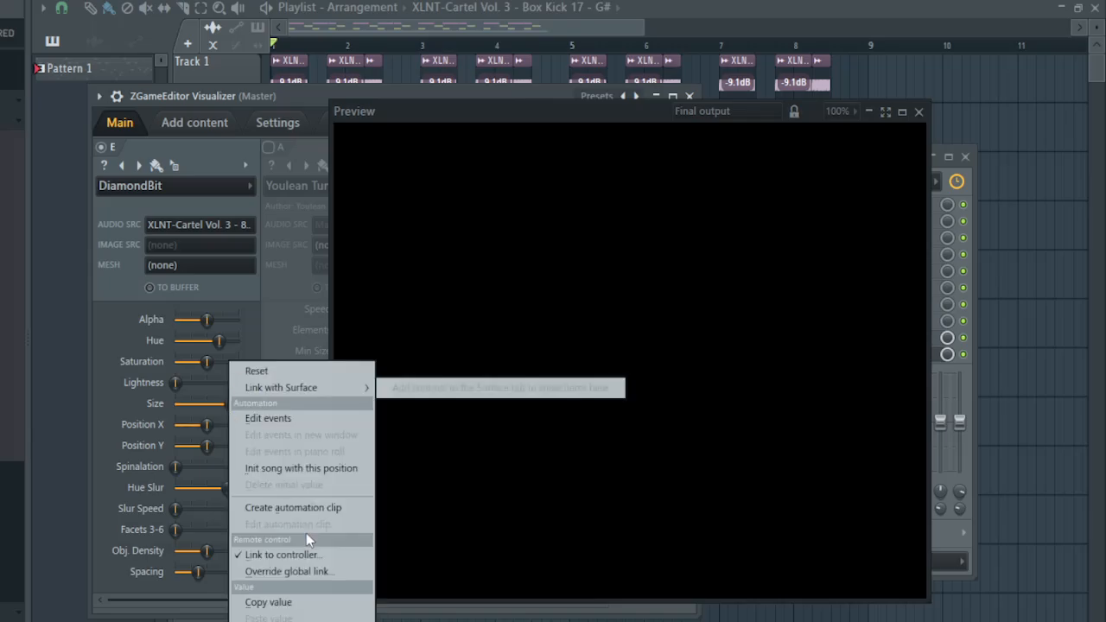
{"action": "left_click", "coordinate": [315, 558]}
{"action": "left_click", "coordinate": [386, 303]}
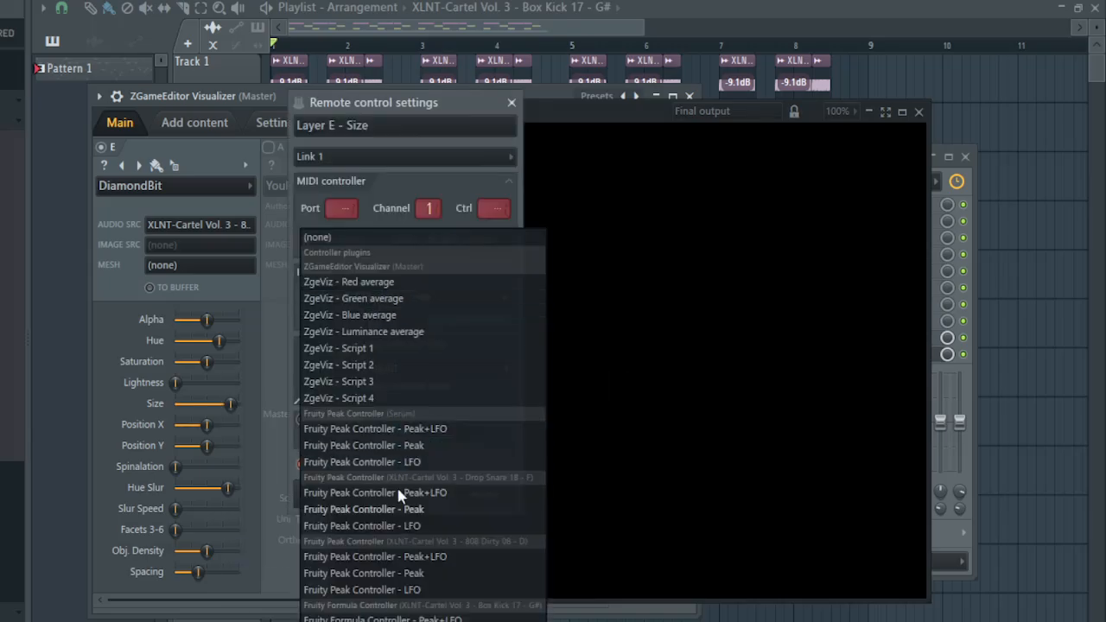
{"action": "left_click", "coordinate": [411, 510]}
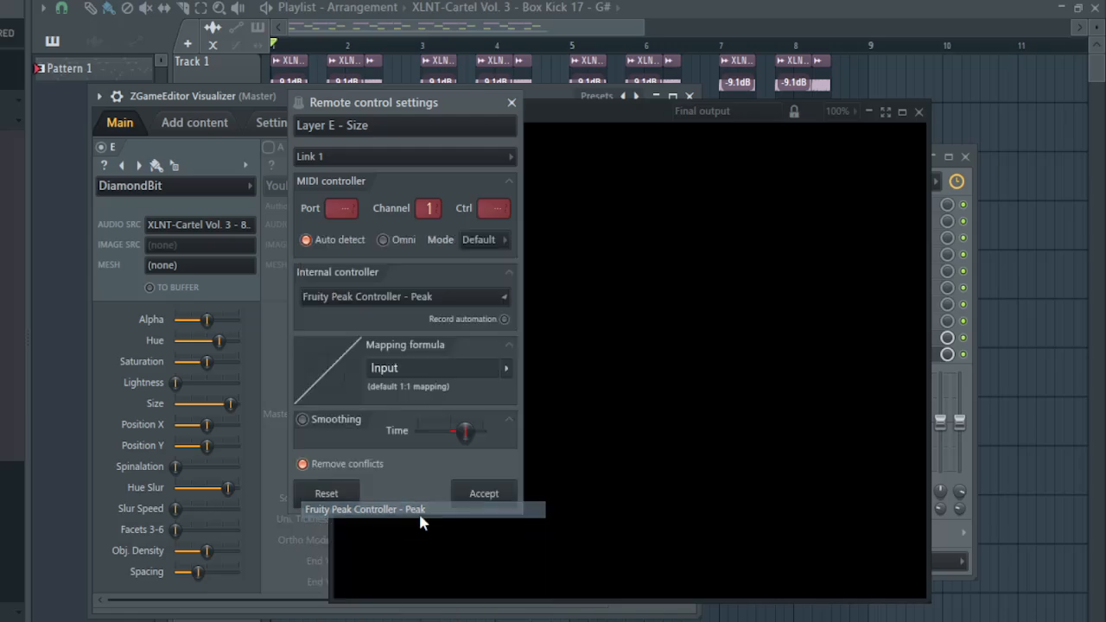
{"action": "left_click", "coordinate": [485, 496]}
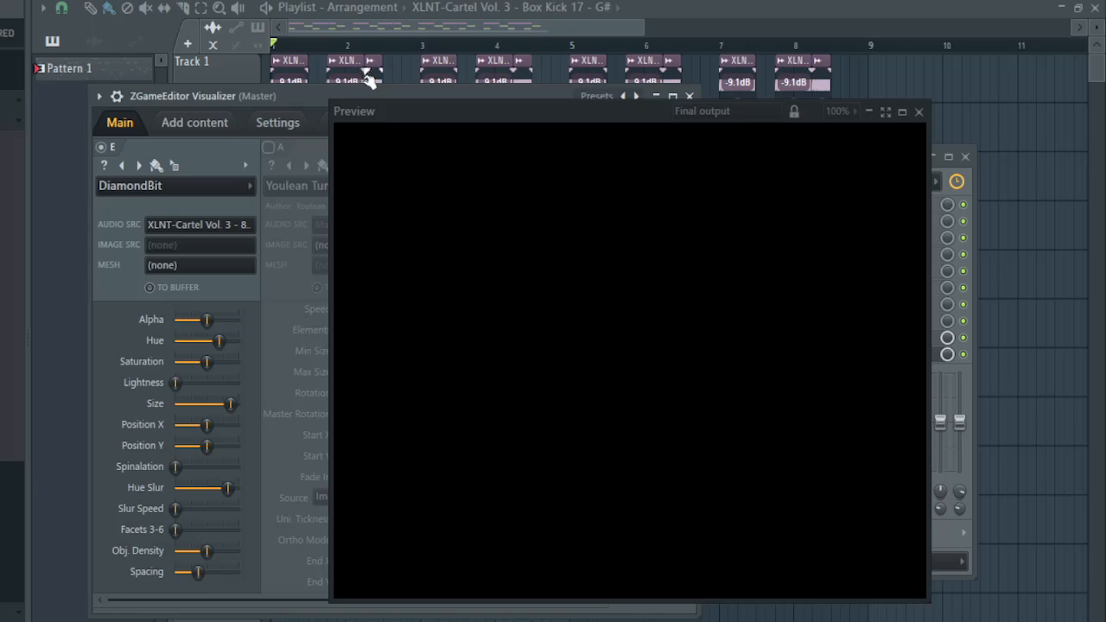
Step: Turn the Youlean Tunnel layer on and move the preview window aside to uncover the tunnel's parameters
{"action": "left_click_drag", "start_coordinate": [385, 102], "coordinate": [389, 121]}
{"action": "left_click", "coordinate": [269, 147]}
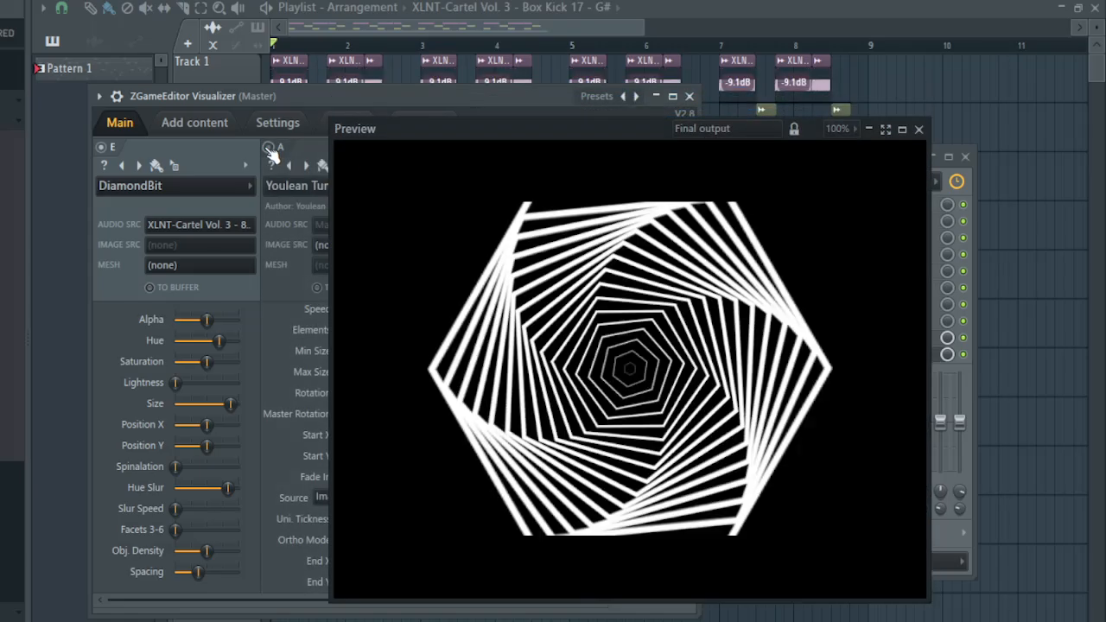
{"action": "left_click_drag", "start_coordinate": [493, 126], "coordinate": [563, 112]}
{"action": "right_click", "coordinate": [374, 394]}
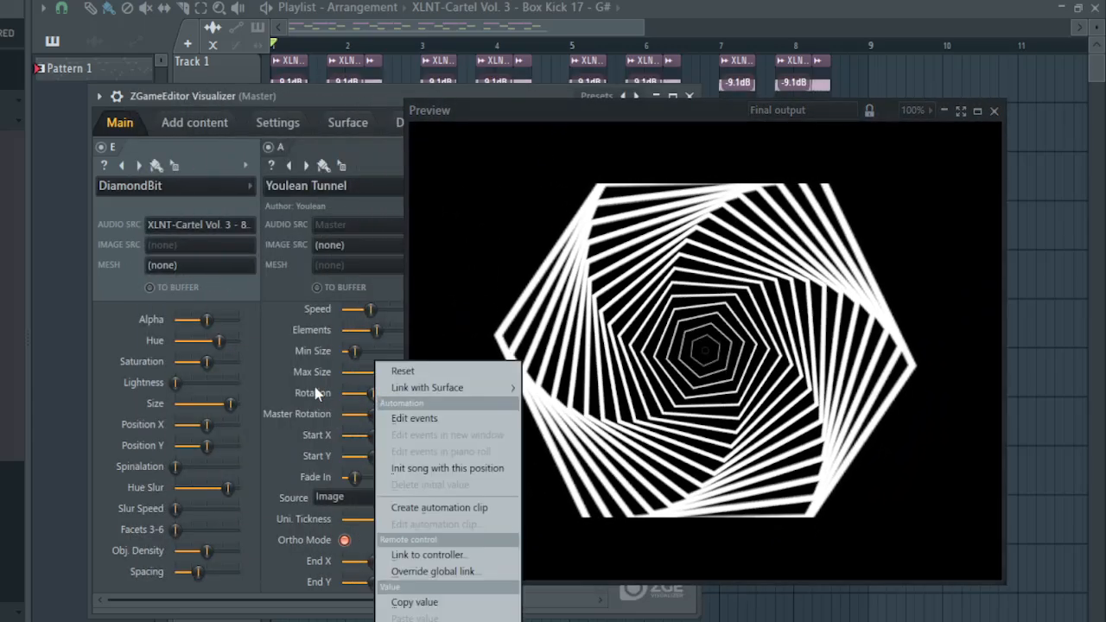
{"action": "left_click", "coordinate": [267, 376]}
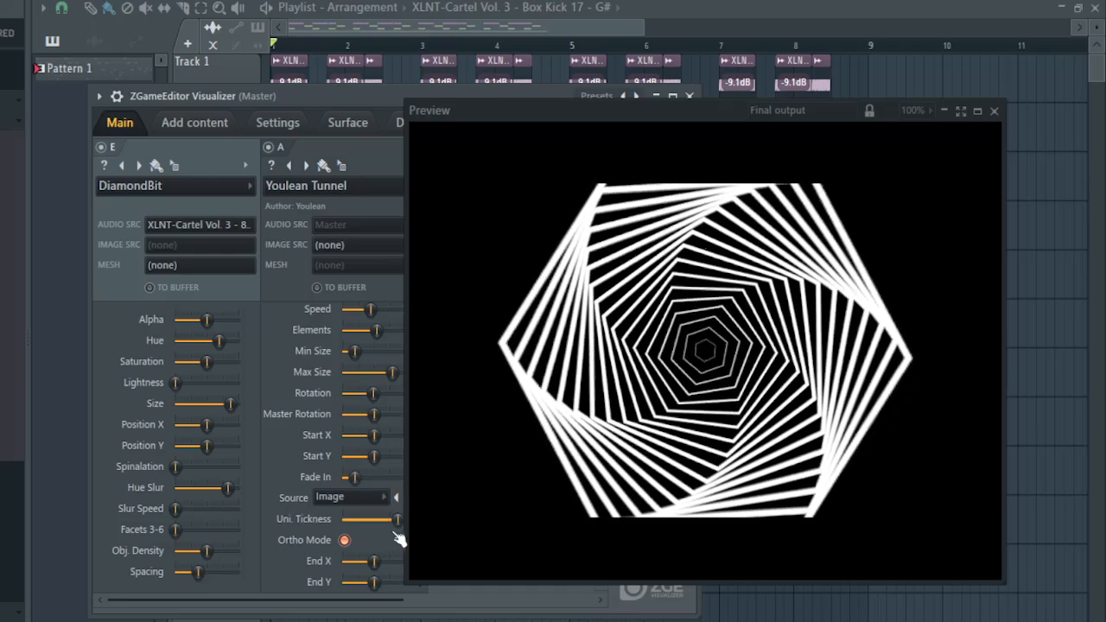
Step: Raise the Youlean Tunnel's Uni. Tickness and Min Size slightly, comparing the tunnel with and without Ortho Mode
{"action": "mouse_move", "coordinate": [398, 519]}
{"action": "left_mouse_down"}
{"action": "mouse_move", "coordinate": [342, 520]}
{"action": "mouse_move", "coordinate": [403, 519]}
{"action": "left_mouse_up"}
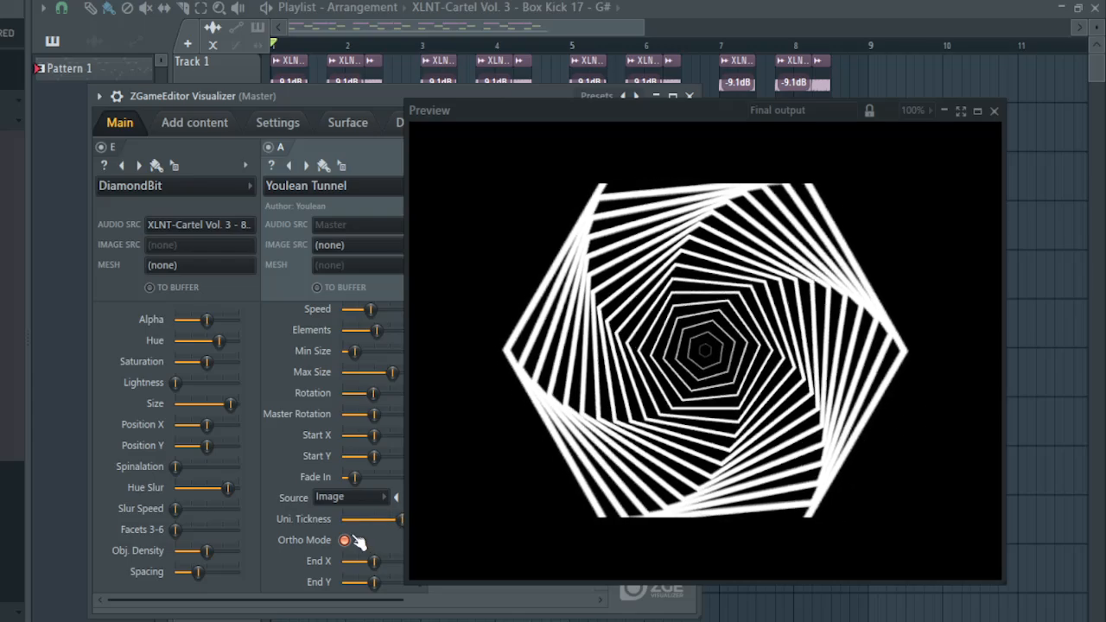
{"action": "left_click", "coordinate": [348, 540]}
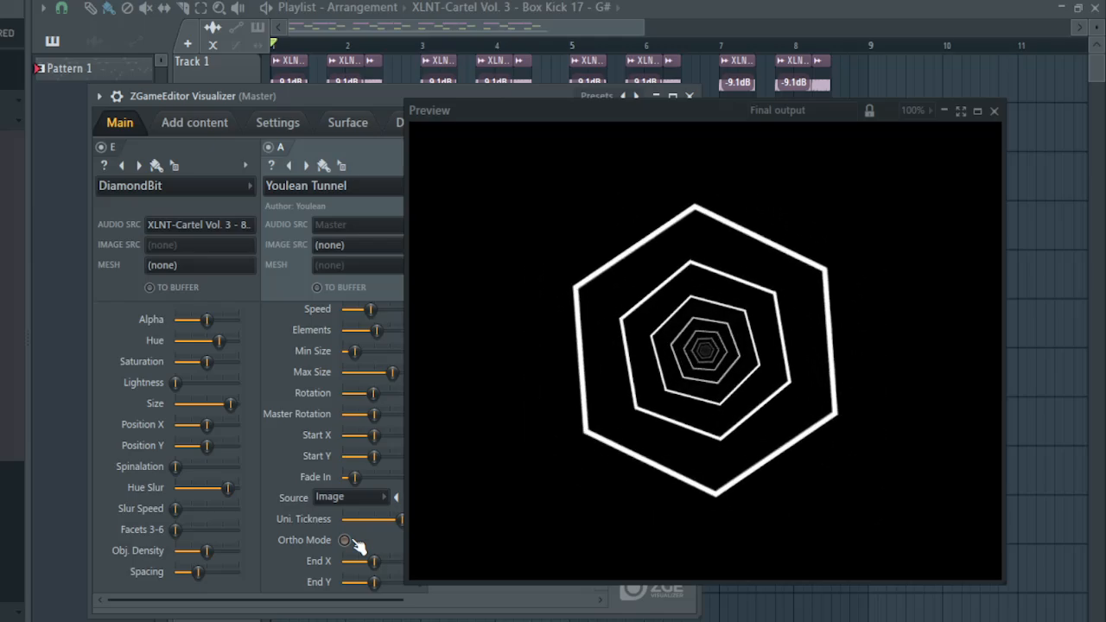
{"action": "left_click", "coordinate": [347, 540]}
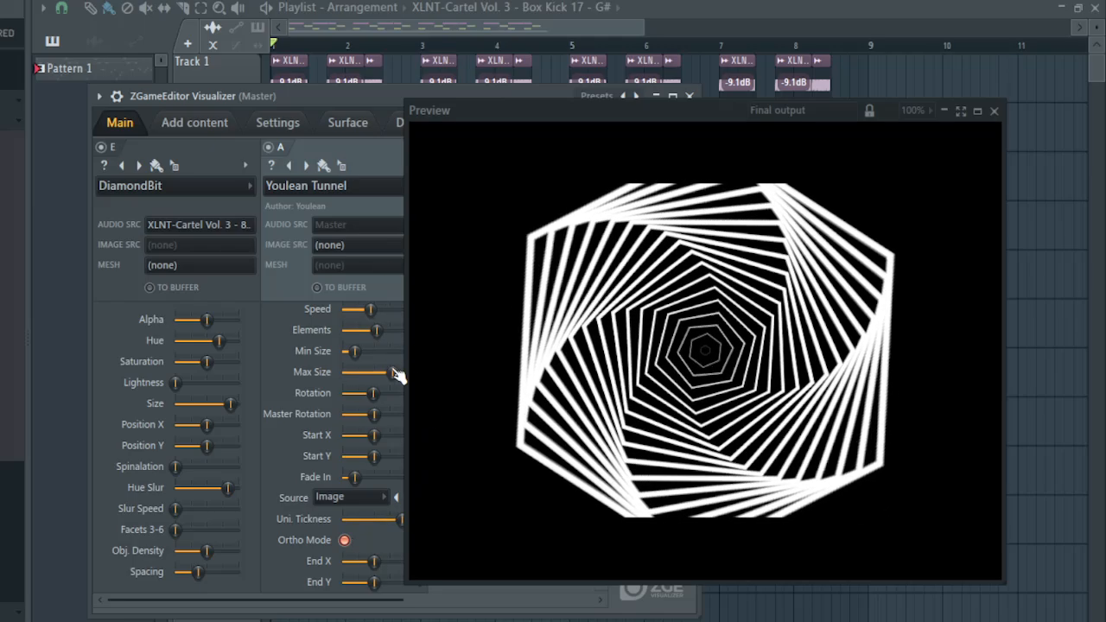
{"action": "left_click_drag", "start_coordinate": [354, 350], "coordinate": [364, 351]}
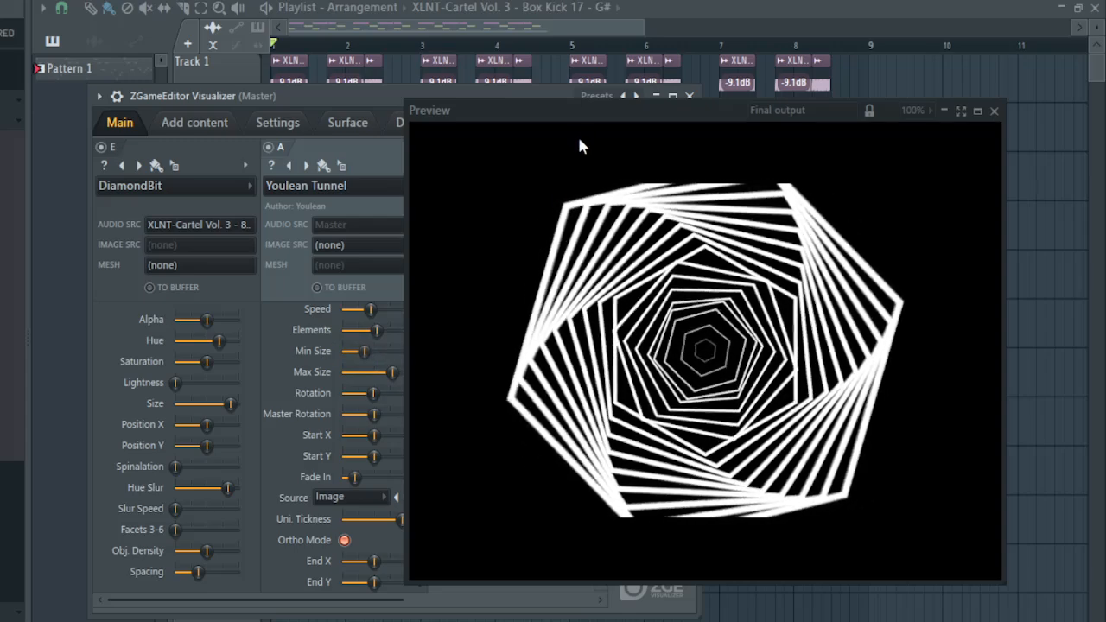
Step: Turn the Youlean Kaleidoscope layer on and arrange the windows so its parameters sit beside the preview
{"action": "left_click_drag", "start_coordinate": [578, 121], "coordinate": [751, 108]}
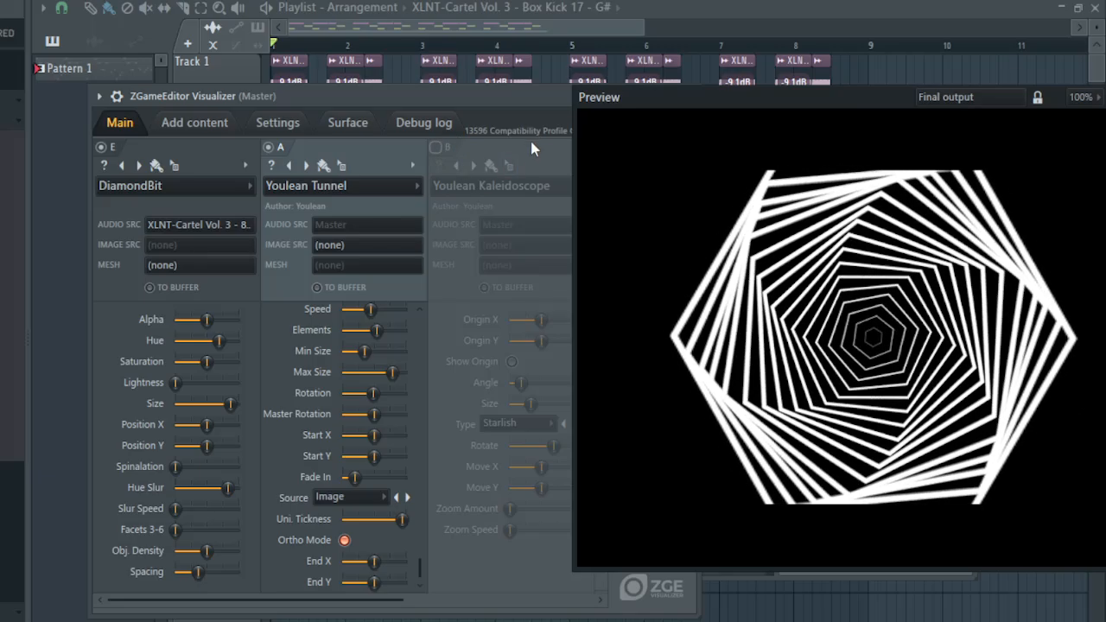
{"action": "left_click", "coordinate": [436, 148]}
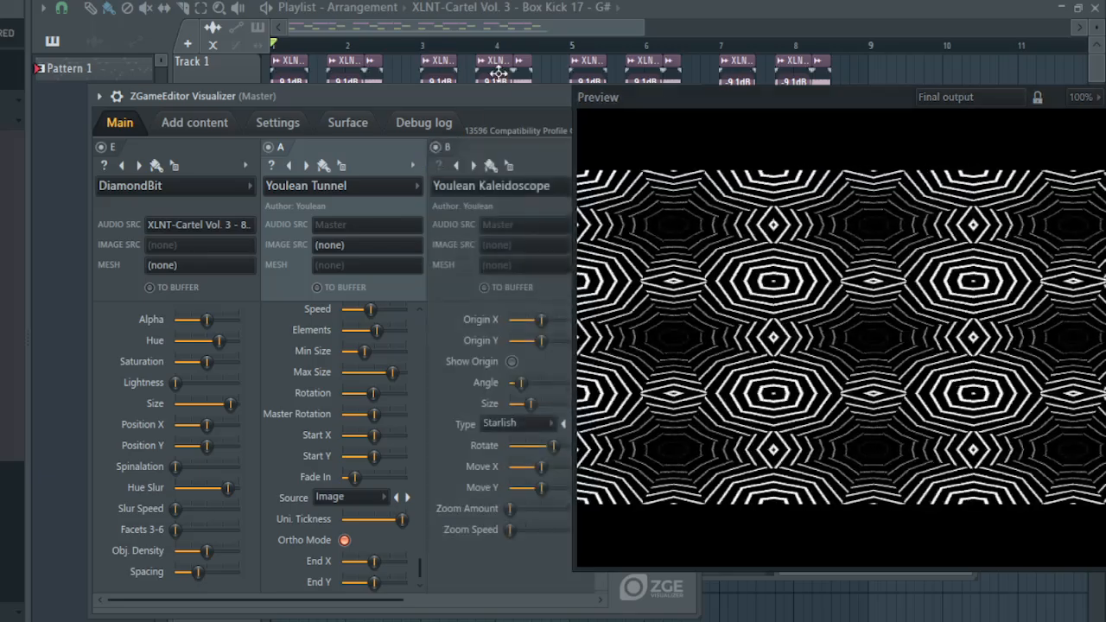
{"action": "left_click_drag", "start_coordinate": [716, 121], "coordinate": [303, 128]}
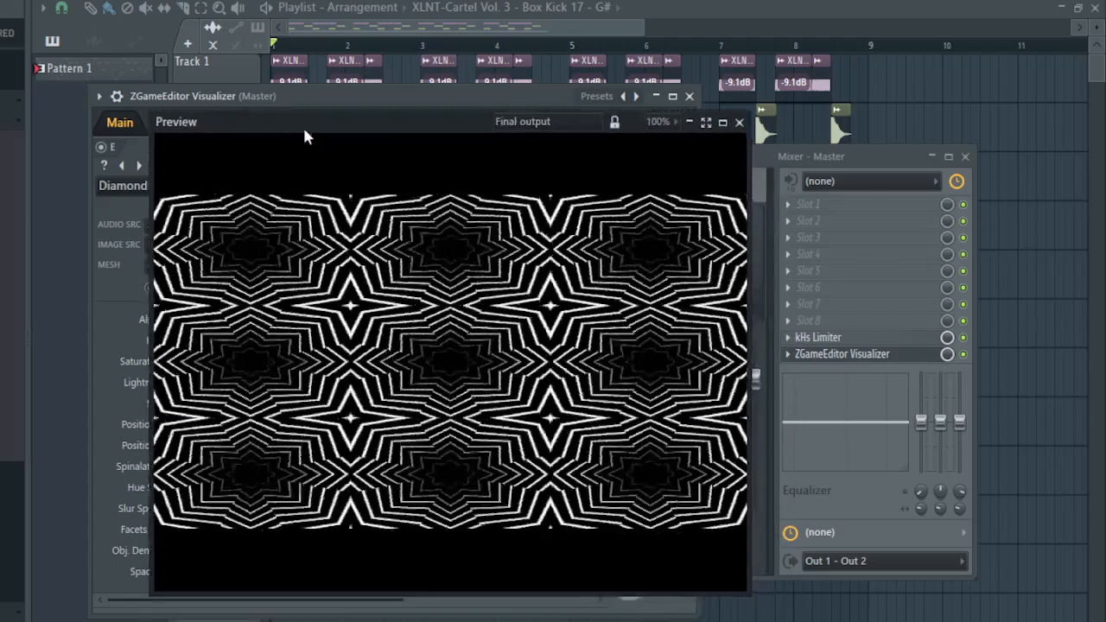
{"action": "left_click_drag", "start_coordinate": [412, 117], "coordinate": [664, 100]}
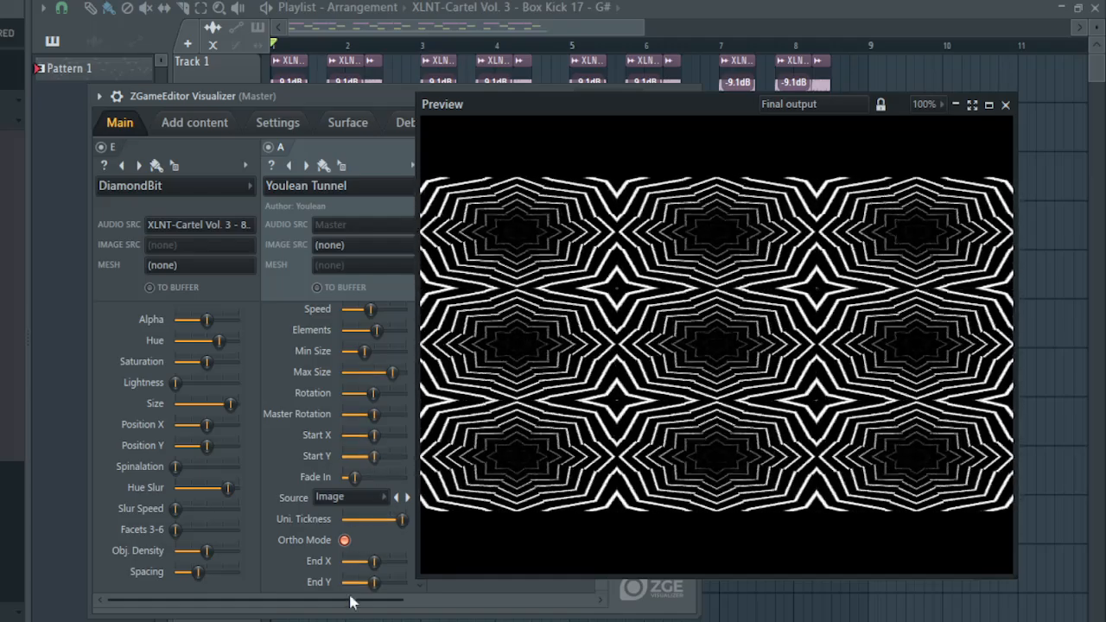
{"action": "left_click_drag", "start_coordinate": [311, 99], "coordinate": [120, 125]}
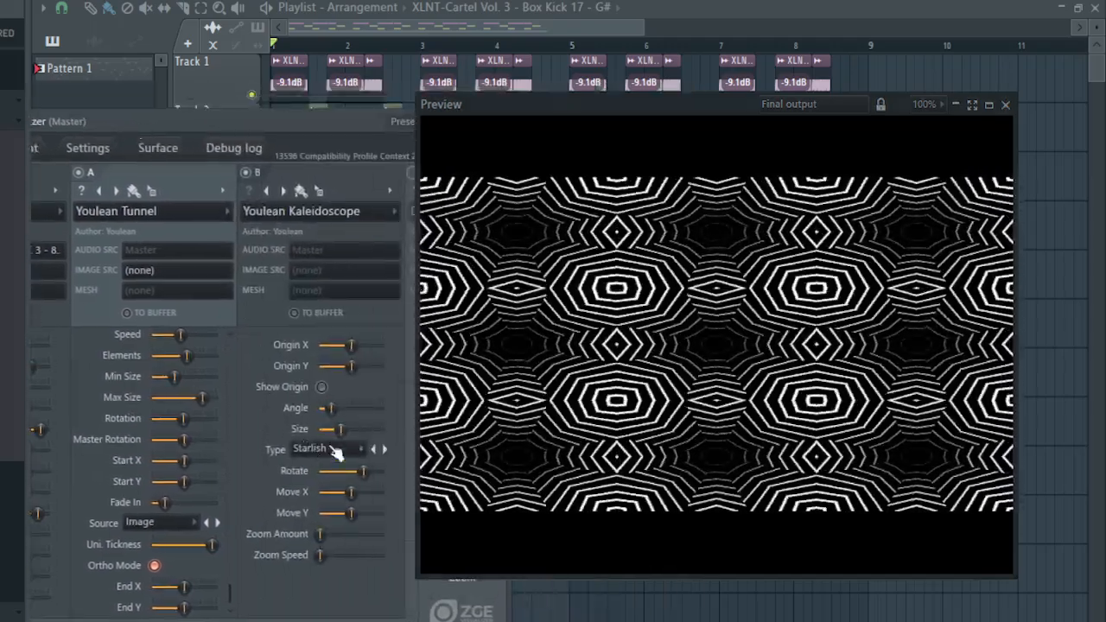
Step: Try a lower Angle, a larger Size and some Zoom Amount on the Youlean Kaleidoscope, and reset the Zoom Amount
{"action": "mouse_move", "coordinate": [333, 410]}
{"action": "left_mouse_down"}
{"action": "mouse_move", "coordinate": [349, 409]}
{"action": "mouse_move", "coordinate": [320, 411]}
{"action": "left_mouse_up"}
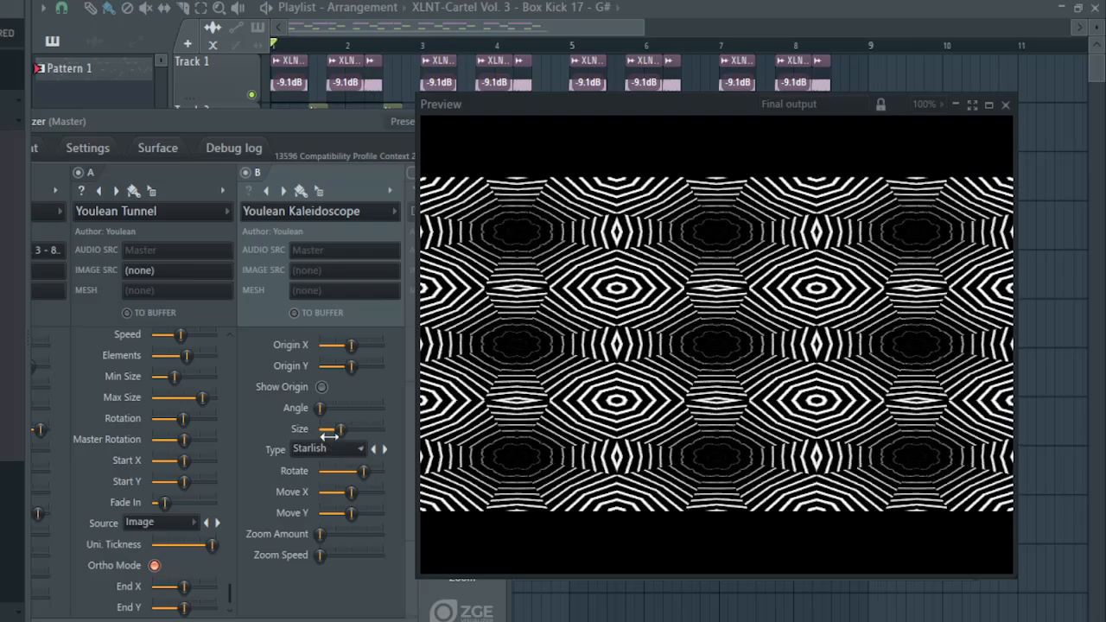
{"action": "left_click_drag", "start_coordinate": [341, 429], "coordinate": [366, 430]}
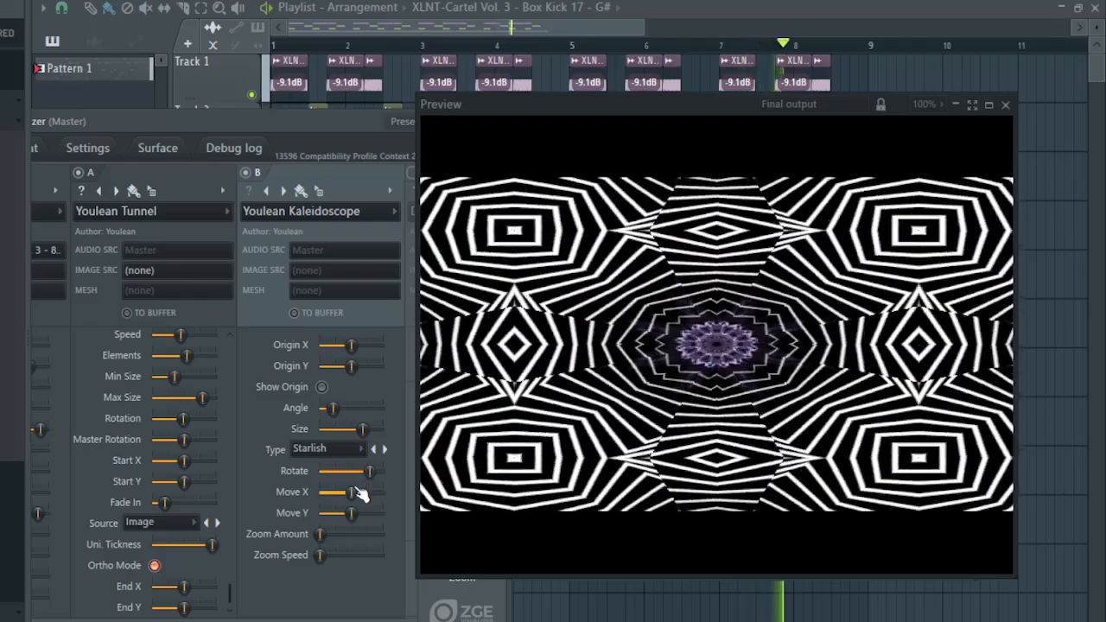
{"action": "right_click", "coordinate": [340, 407]}
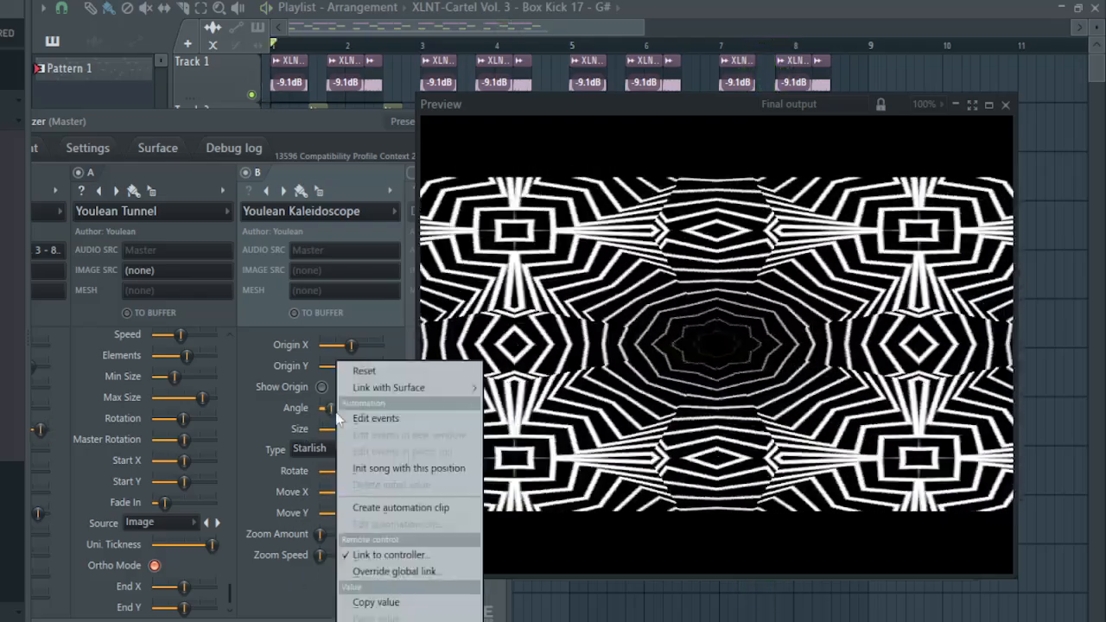
{"action": "left_click", "coordinate": [275, 401]}
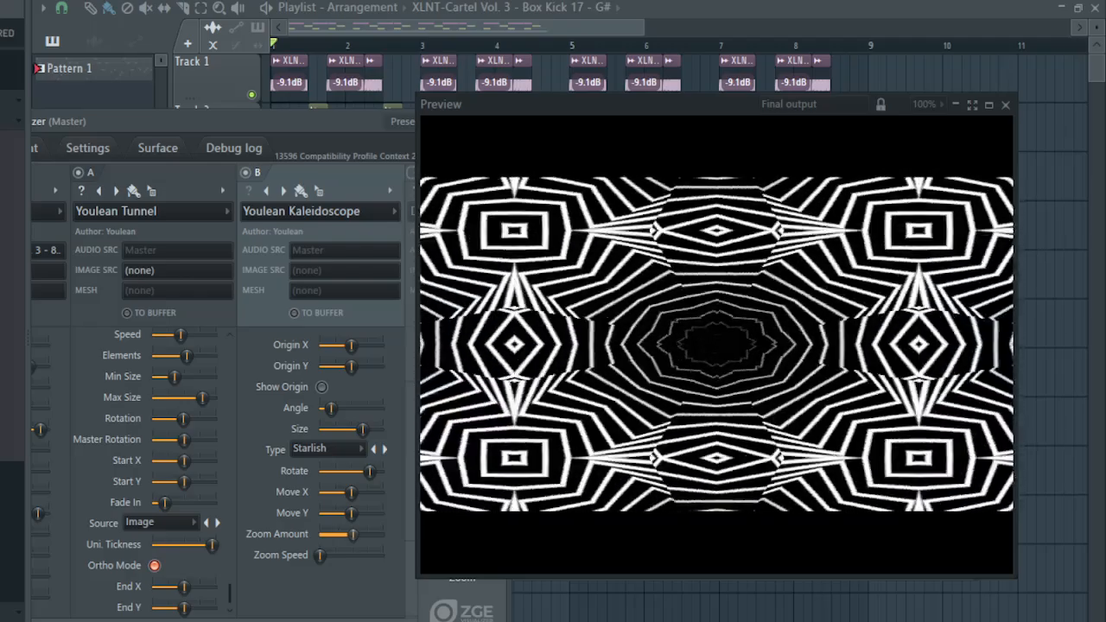
{"action": "right_click", "coordinate": [337, 535]}
{"action": "left_click", "coordinate": [383, 372]}
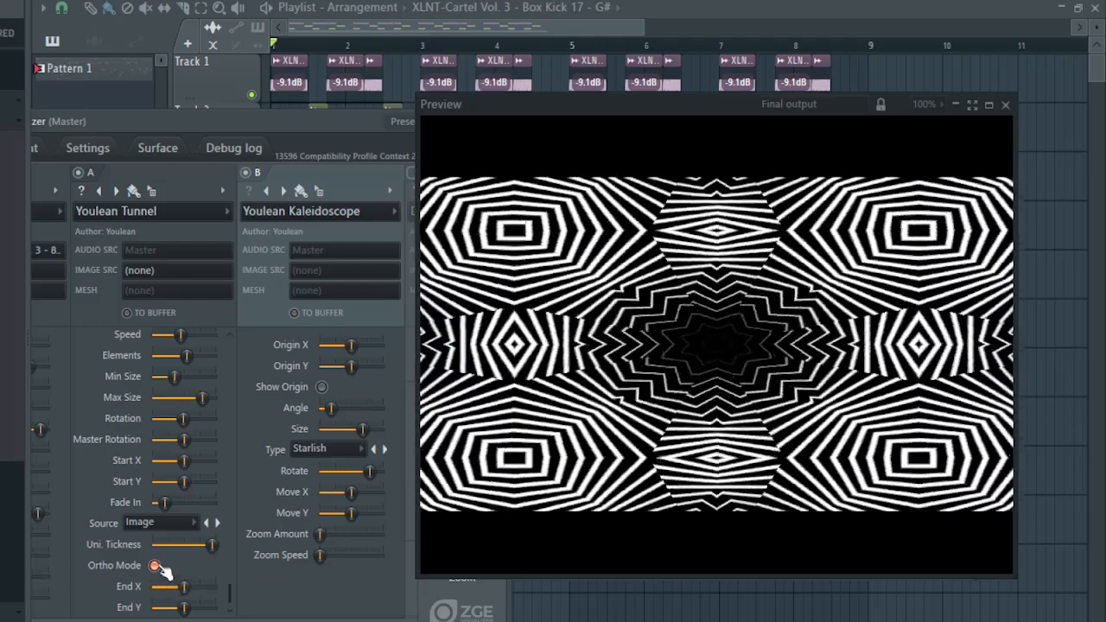
Step: Compare the Youlean Tunnel with and without Ortho Mode, and reset the Youlean Kaleidoscope's Zoom Amount and Rotate
{"action": "left_click", "coordinate": [157, 567]}
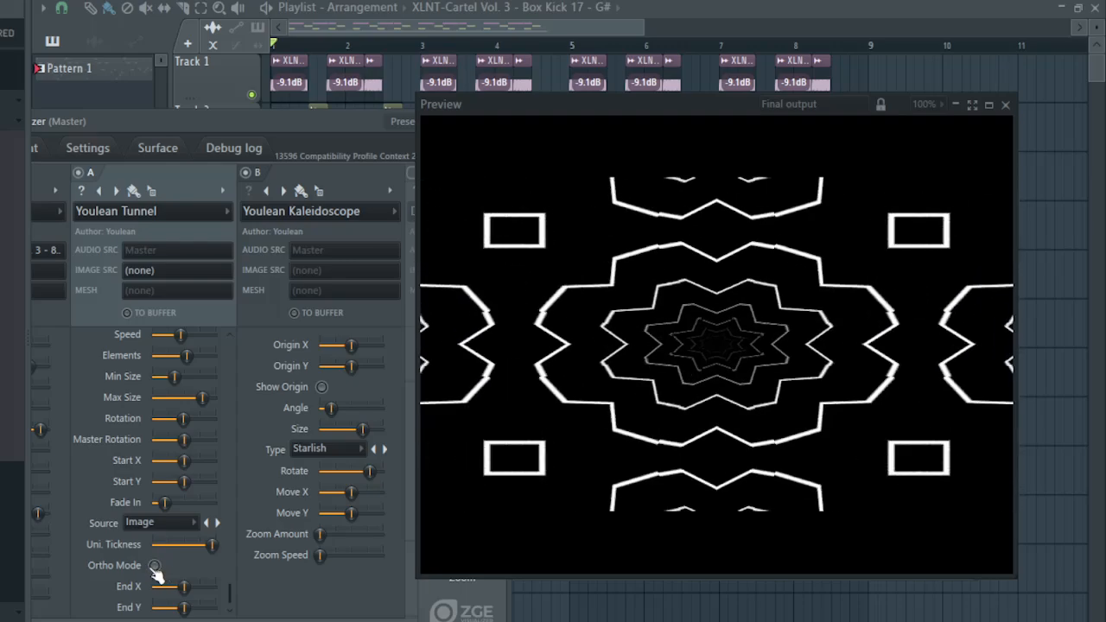
{"action": "left_click", "coordinate": [156, 567]}
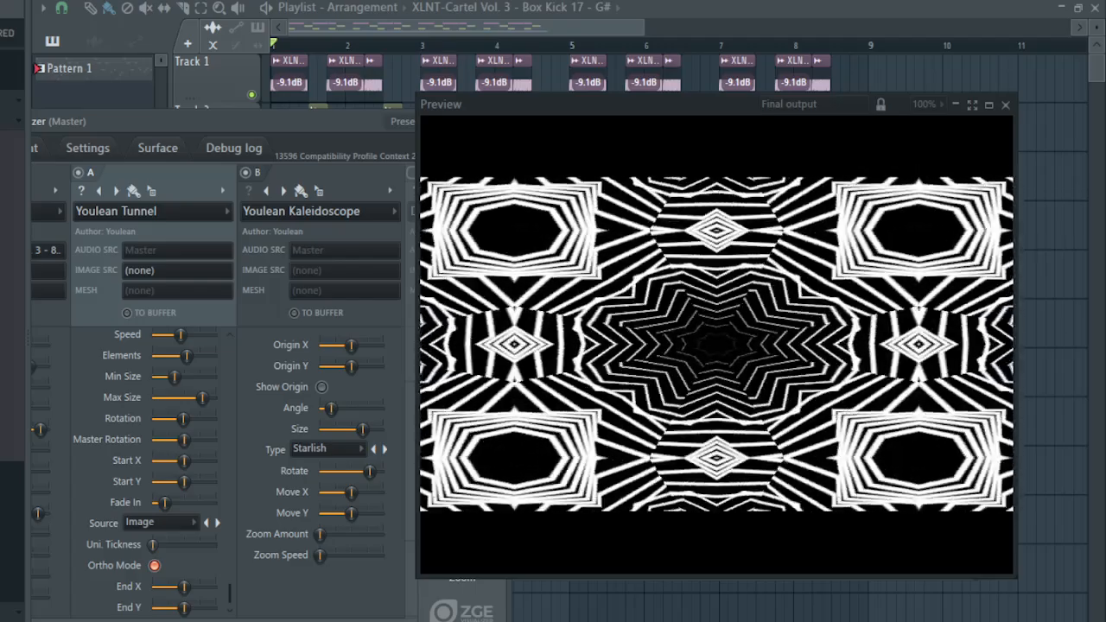
{"action": "right_click", "coordinate": [327, 535]}
{"action": "left_click", "coordinate": [367, 372]}
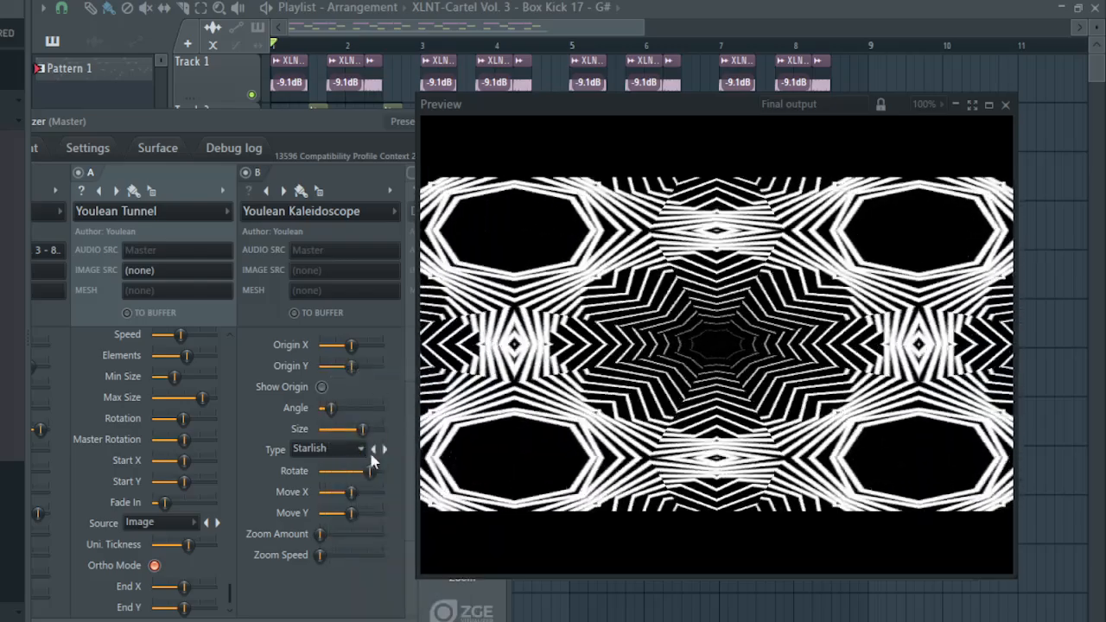
{"action": "right_click", "coordinate": [373, 472]}
{"action": "left_click", "coordinate": [419, 373]}
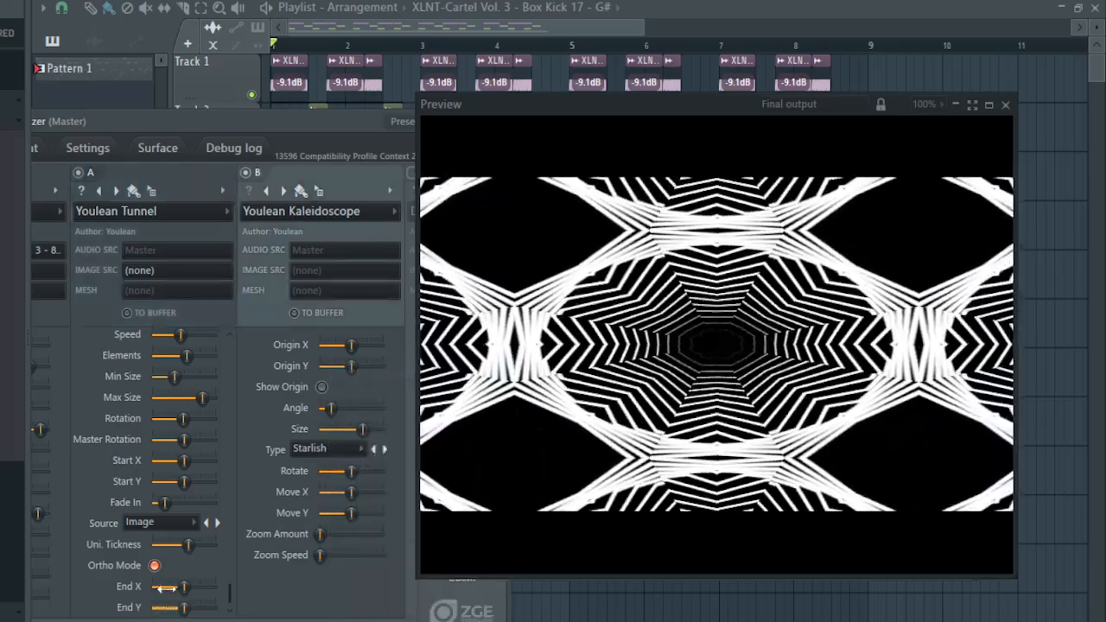
Step: Lower the tunnel's Uni. Tickness to its minimum, fine-tune its Elements, Min Size and Speed during playback, and reduce the Kaleidoscope's Size
{"action": "left_click_drag", "start_coordinate": [188, 545], "coordinate": [173, 546]}
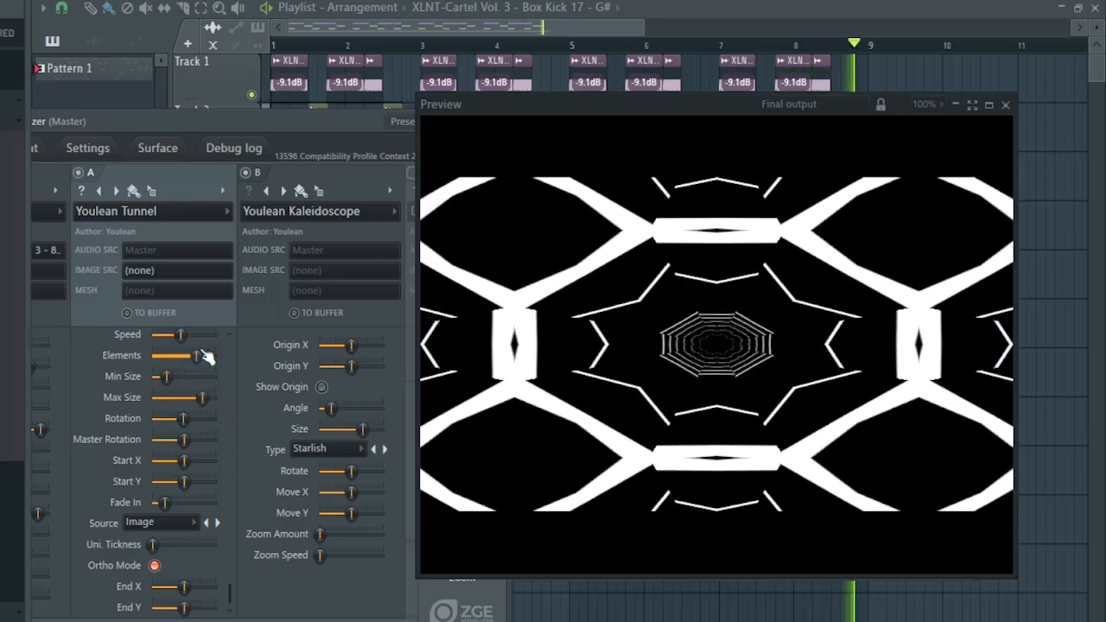
{"action": "key", "text": "space"}
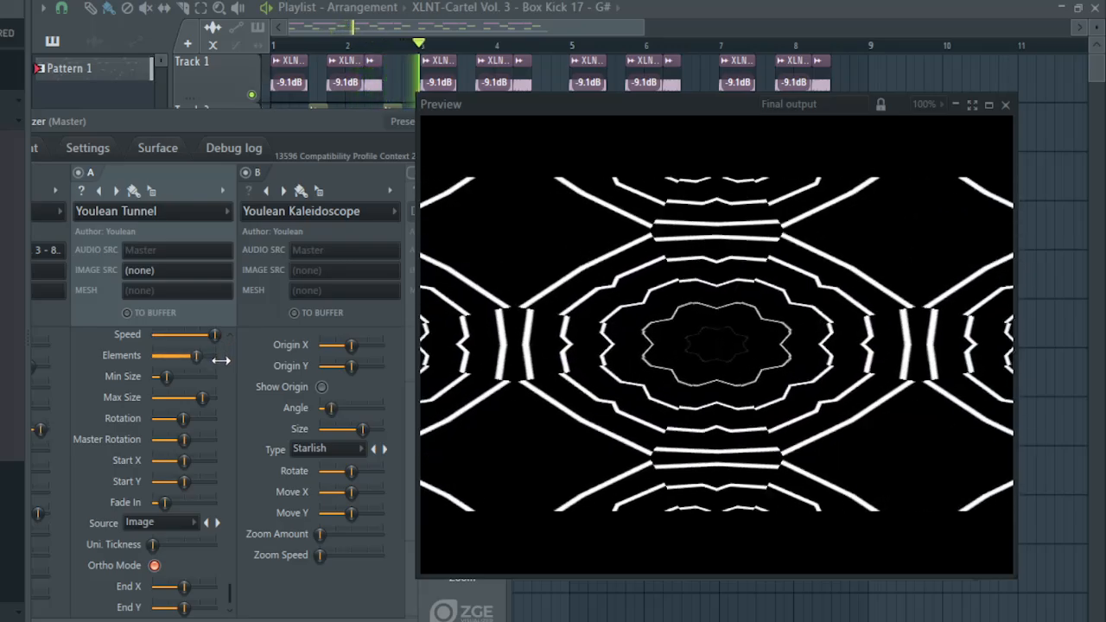
{"action": "left_click_drag", "start_coordinate": [195, 335], "coordinate": [179, 335]}
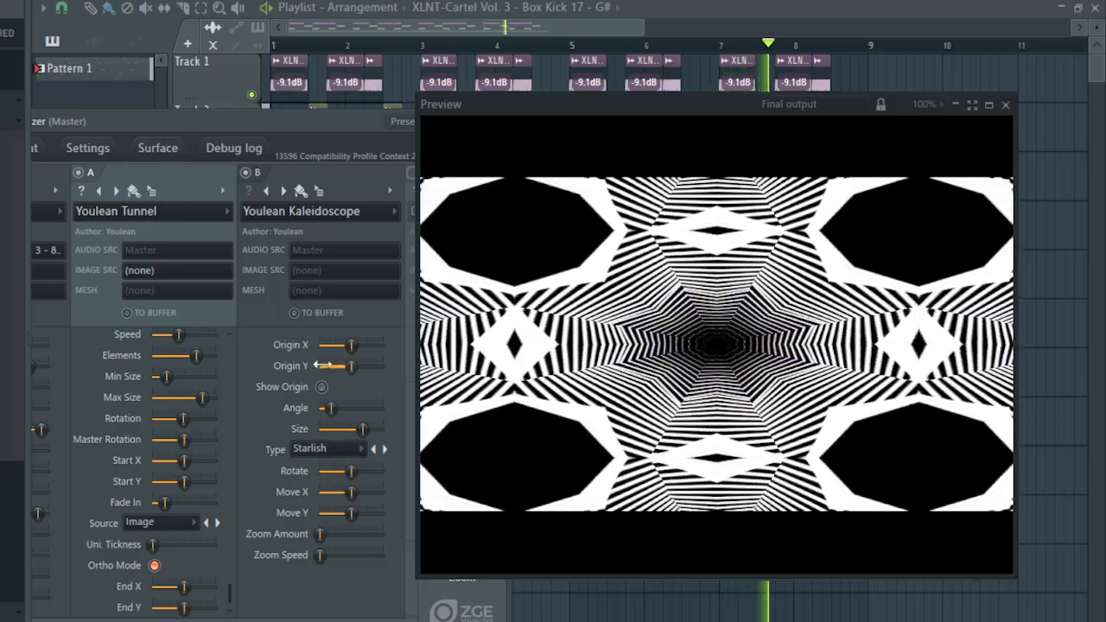
{"action": "left_click_drag", "start_coordinate": [361, 428], "coordinate": [341, 428]}
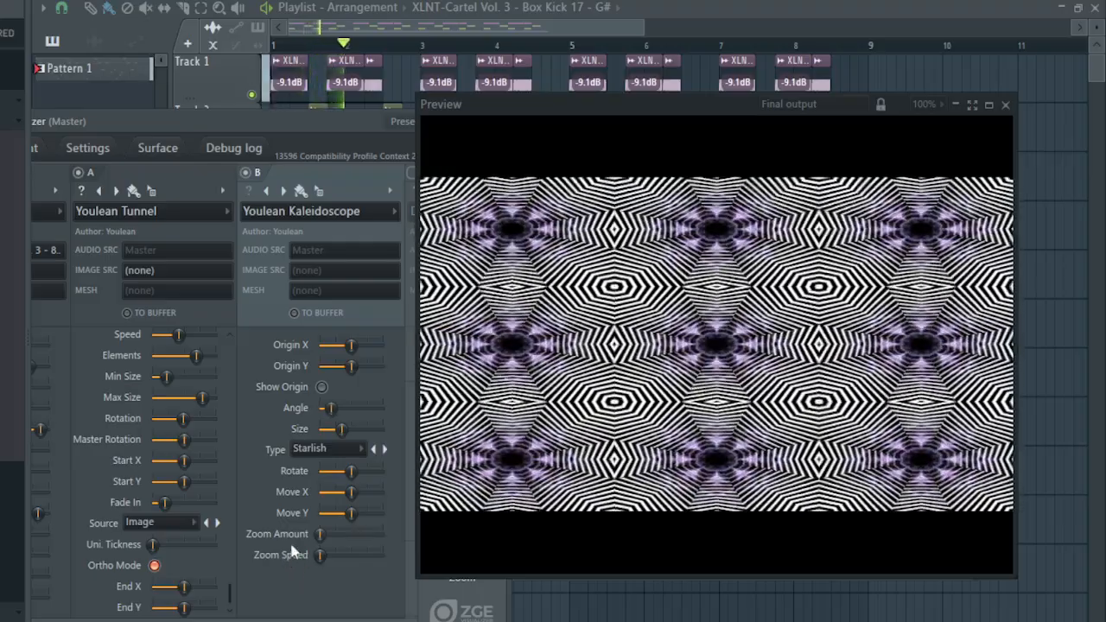
Step: Turn the Dubswitcher Starburst layer on and shift the preview window
{"action": "left_click_drag", "start_coordinate": [276, 621], "coordinate": [411, 620]}
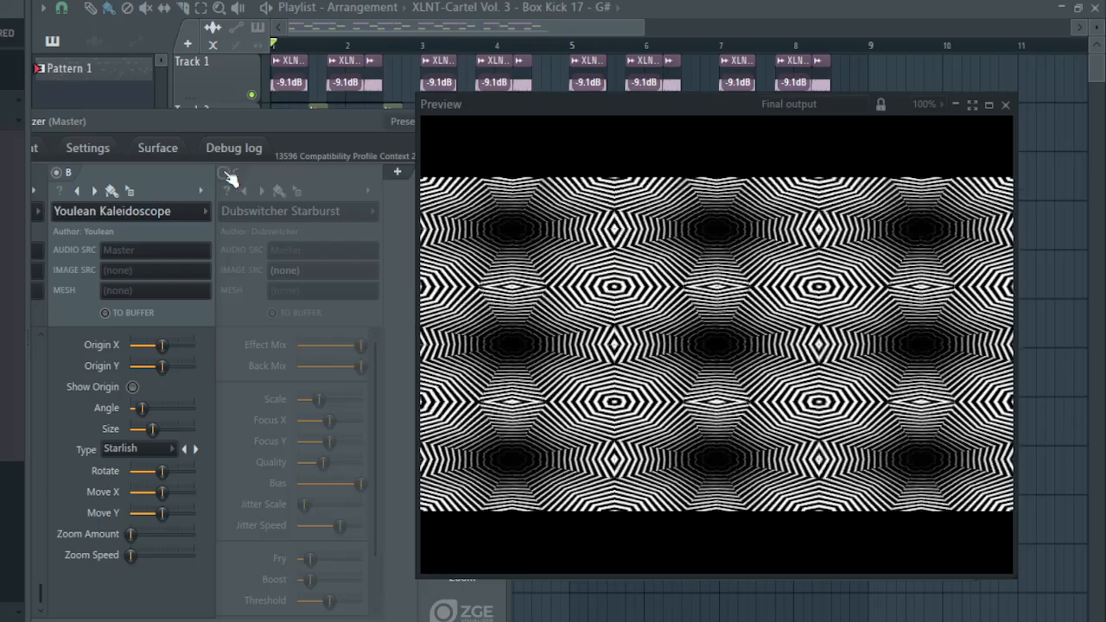
{"action": "left_click", "coordinate": [225, 172]}
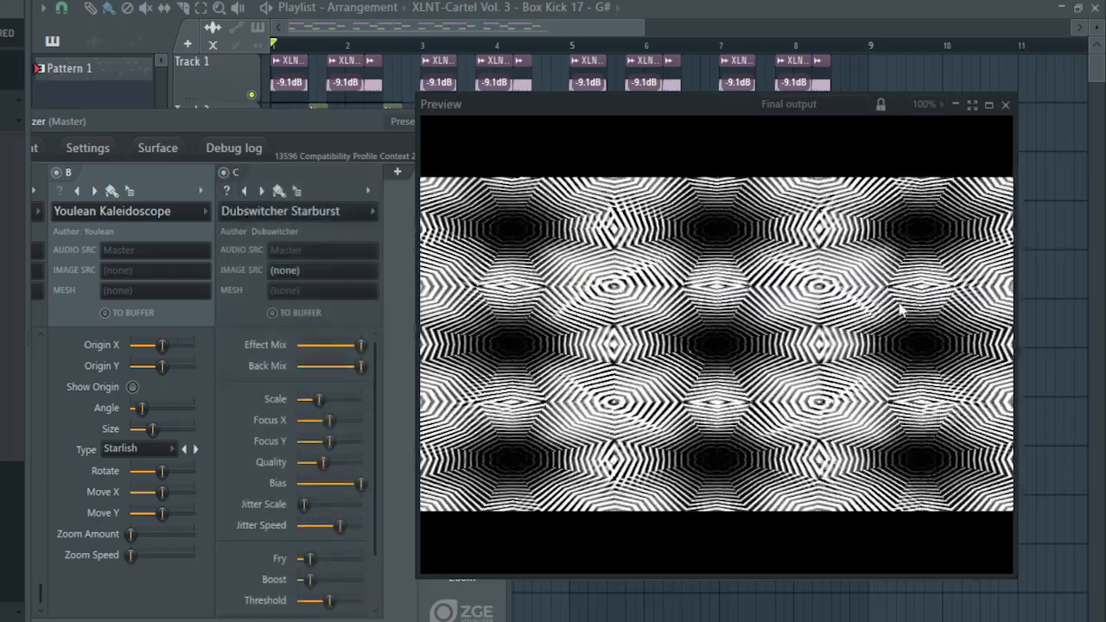
{"action": "left_click_drag", "start_coordinate": [631, 116], "coordinate": [574, 160]}
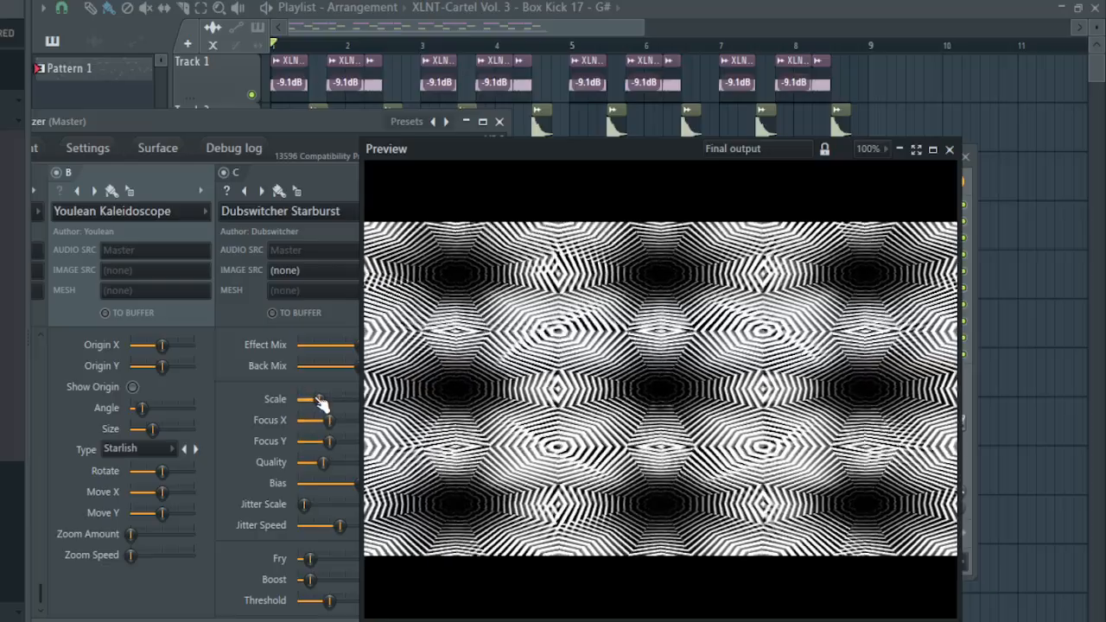
Step: Lower the Dubswitcher Starburst's Scale, Focus X, Bias and Jitter Speed, bring Jitter Scale, Fry and Boost to minimum, and reposition the preview
{"action": "mouse_move", "coordinate": [319, 399]}
{"action": "left_mouse_down"}
{"action": "mouse_move", "coordinate": [341, 399]}
{"action": "mouse_move", "coordinate": [297, 399]}
{"action": "mouse_move", "coordinate": [360, 400]}
{"action": "mouse_move", "coordinate": [309, 399]}
{"action": "left_mouse_up"}
{"action": "mouse_move", "coordinate": [329, 420]}
{"action": "left_mouse_down"}
{"action": "mouse_move", "coordinate": [318, 421]}
{"action": "mouse_move", "coordinate": [351, 420]}
{"action": "mouse_move", "coordinate": [320, 421]}
{"action": "left_mouse_up"}
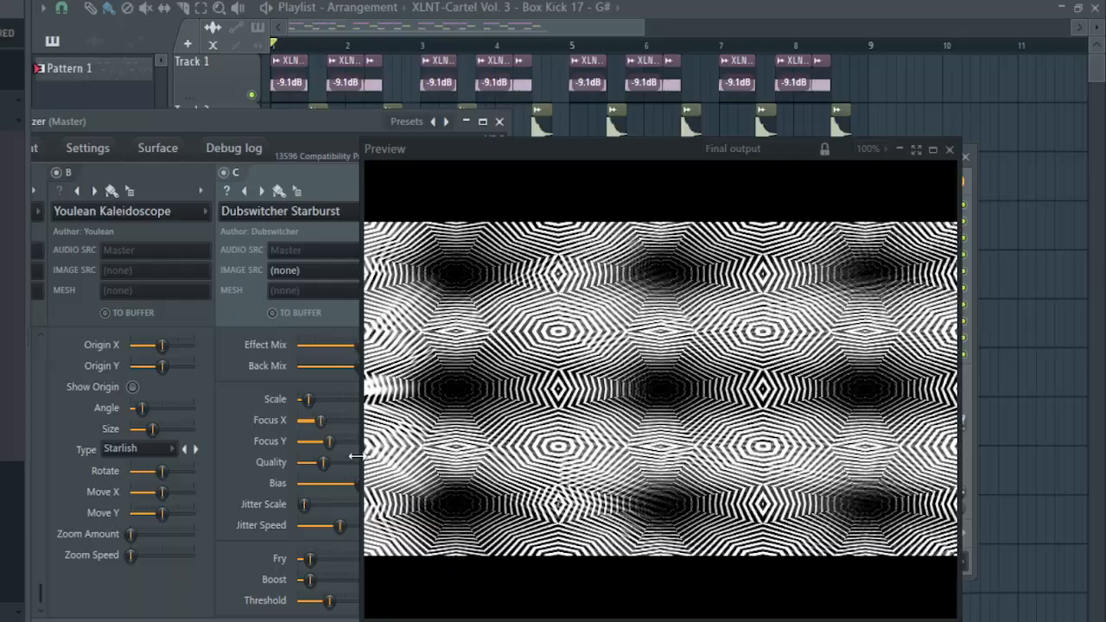
{"action": "left_click_drag", "start_coordinate": [356, 484], "coordinate": [304, 484]}
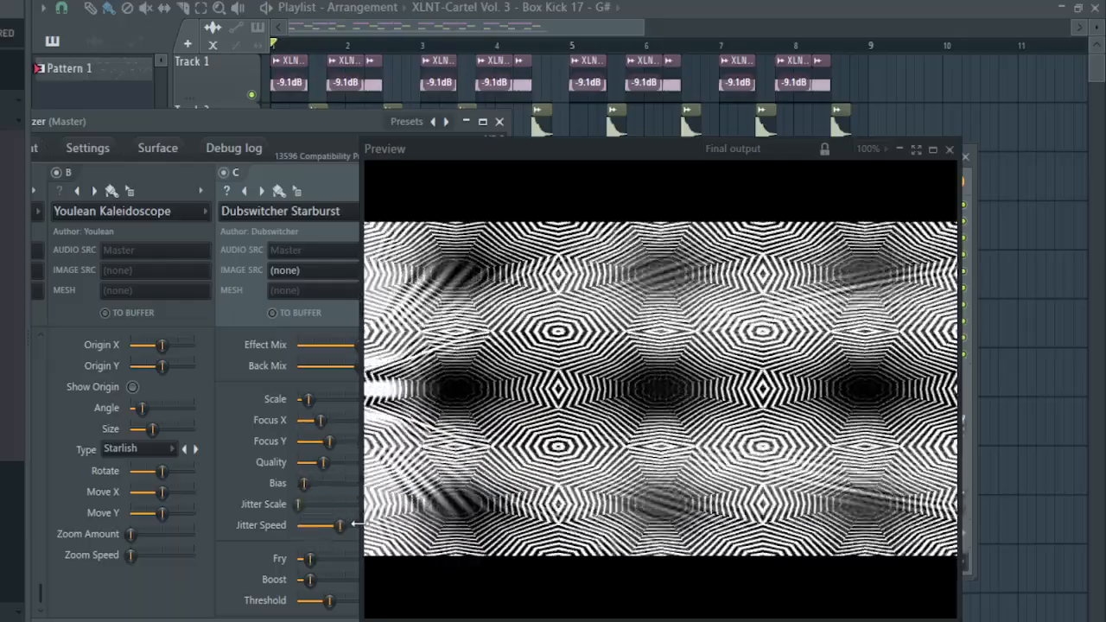
{"action": "left_click_drag", "start_coordinate": [304, 503], "coordinate": [298, 580]}
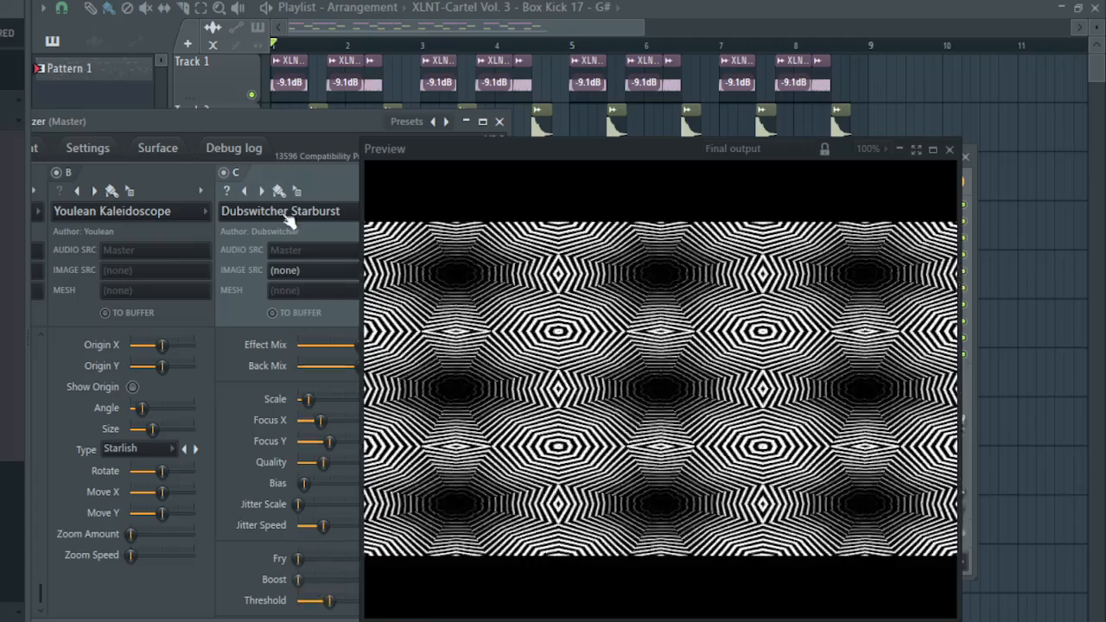
{"action": "left_click_drag", "start_coordinate": [462, 164], "coordinate": [538, 159]}
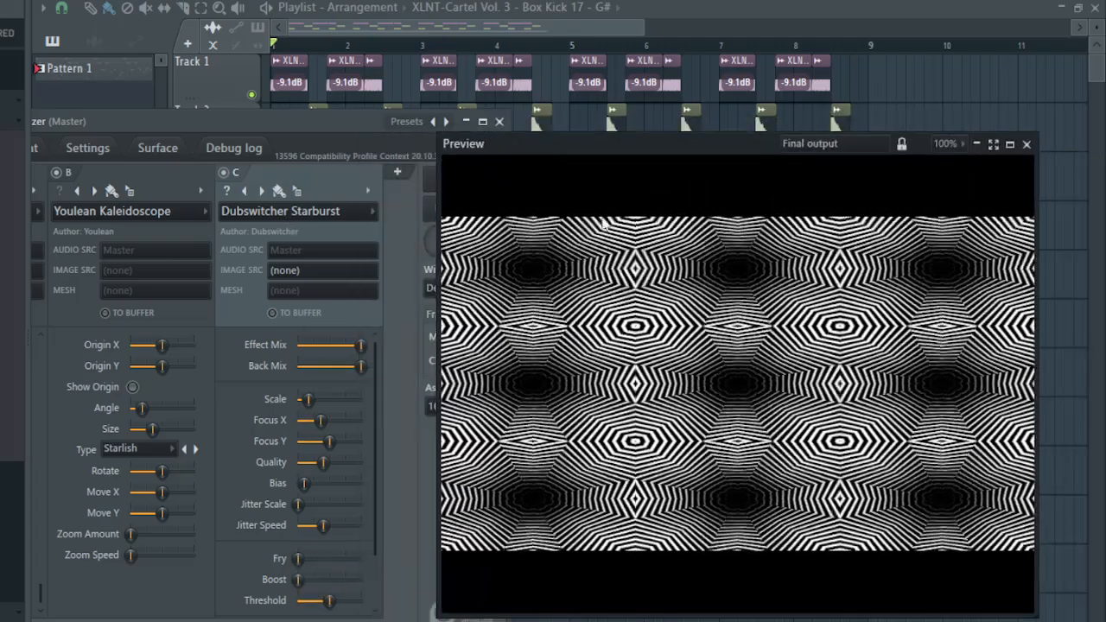
{"action": "left_click_drag", "start_coordinate": [611, 143], "coordinate": [413, 165]}
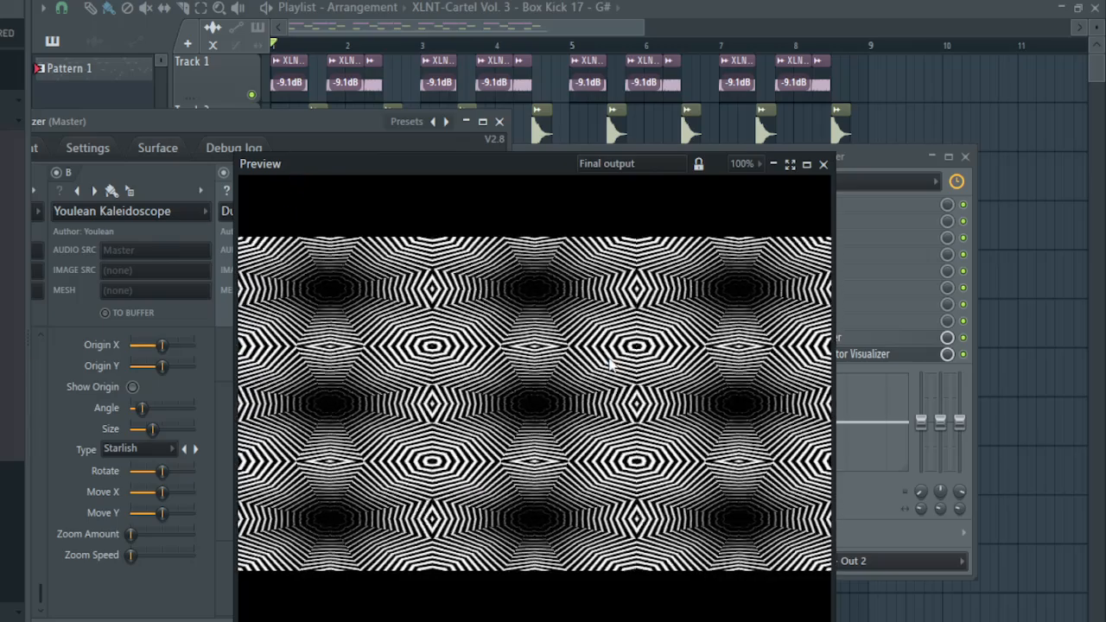
Step: Close the detached preview and load BufferBlender from the Blend category into a new layer after Dubswitcher Starburst
{"action": "left_click", "coordinate": [824, 164]}
{"action": "left_click_drag", "start_coordinate": [257, 111], "coordinate": [431, 108]}
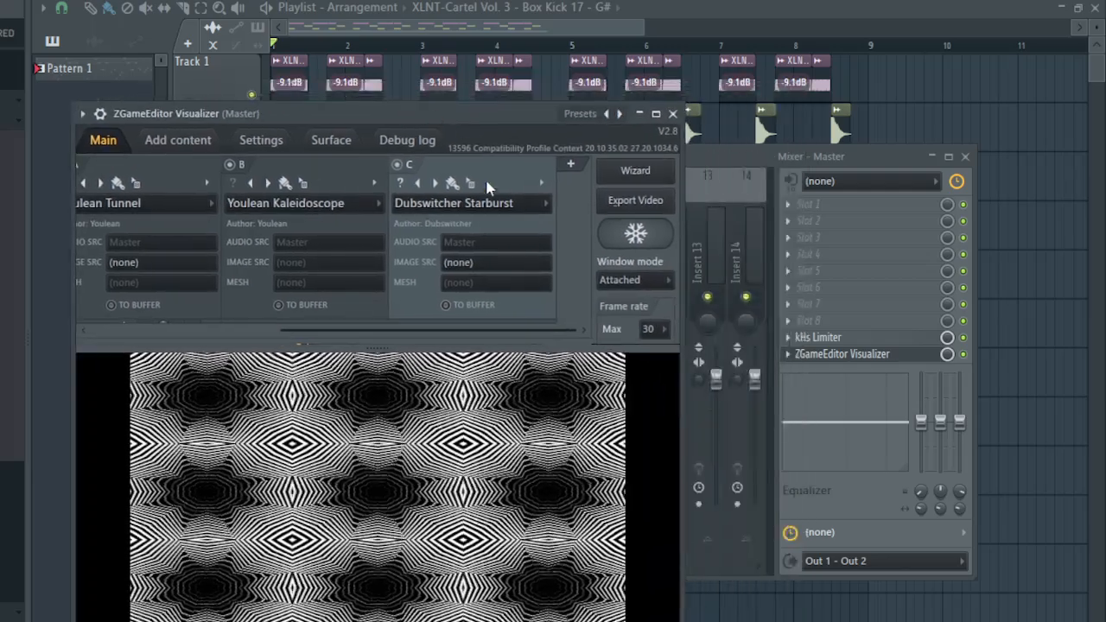
{"action": "left_click", "coordinate": [522, 203]}
{"action": "mouse_move", "coordinate": [508, 278]}
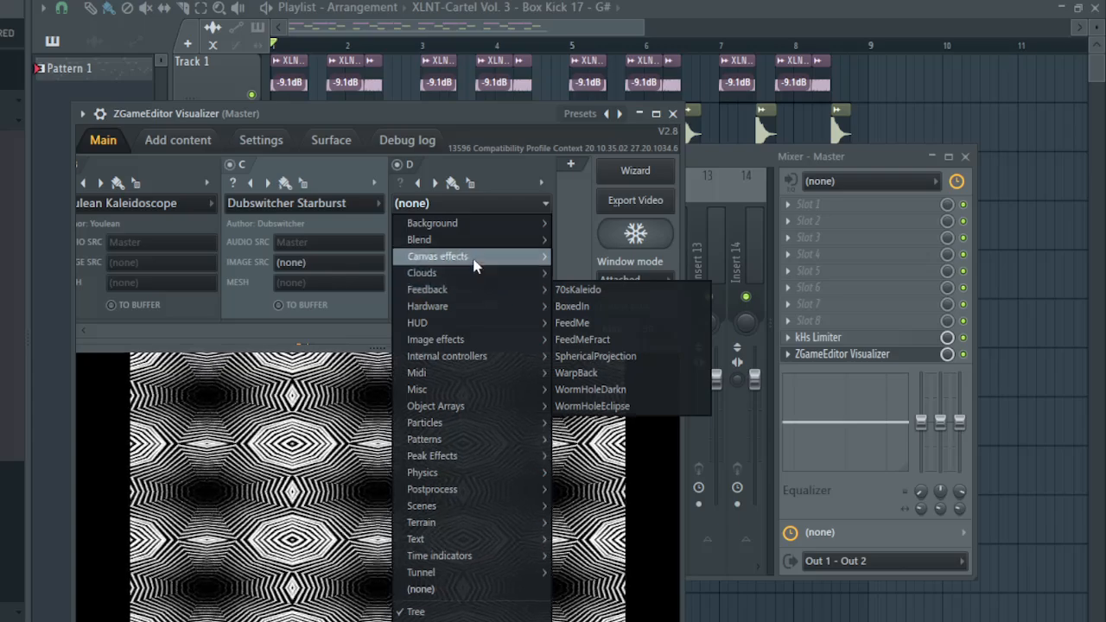
{"action": "mouse_move", "coordinate": [473, 241]}
{"action": "left_click", "coordinate": [596, 240]}
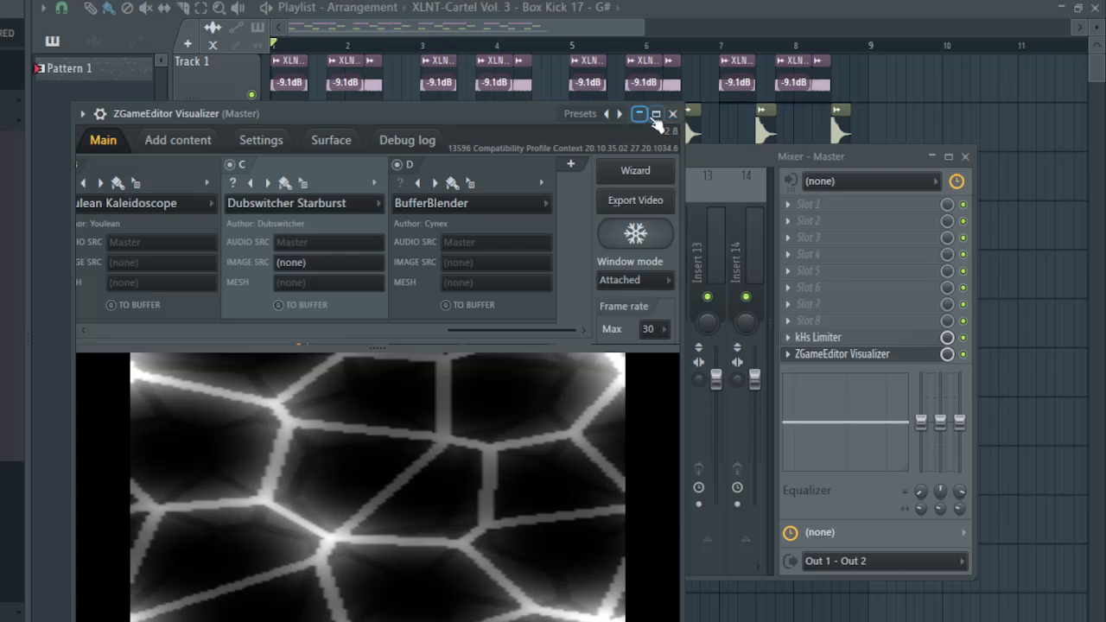
Step: Maximize the visualizer window, set Window mode to Detached, and move the preview aside to uncover the layer parameters
{"action": "left_click", "coordinate": [656, 114]}
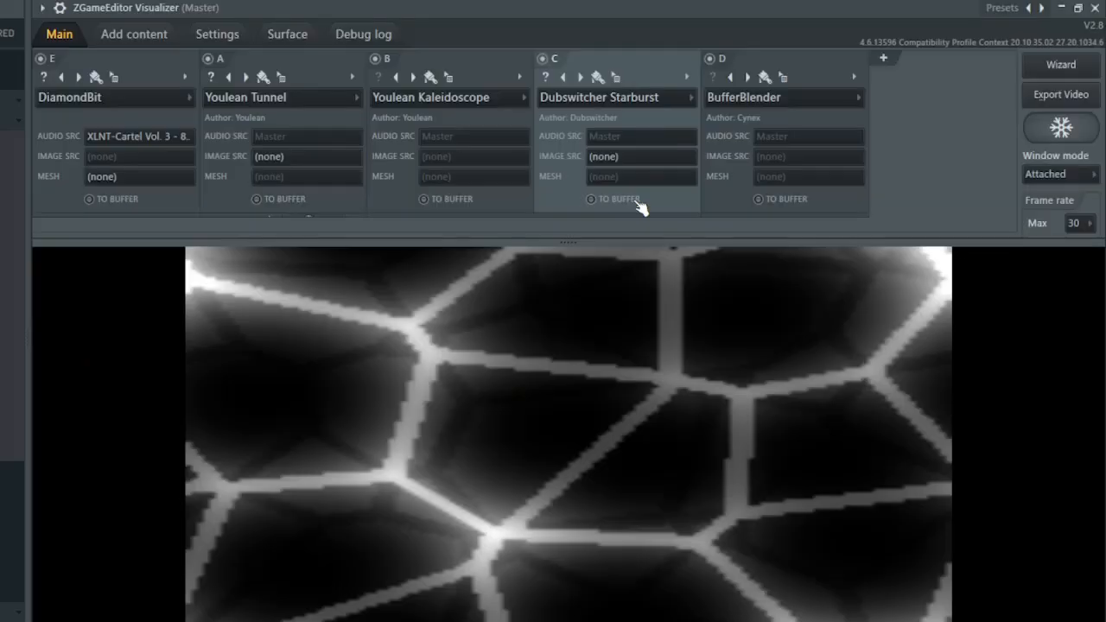
{"action": "left_click", "coordinate": [1047, 177]}
{"action": "left_click", "coordinate": [1044, 209]}
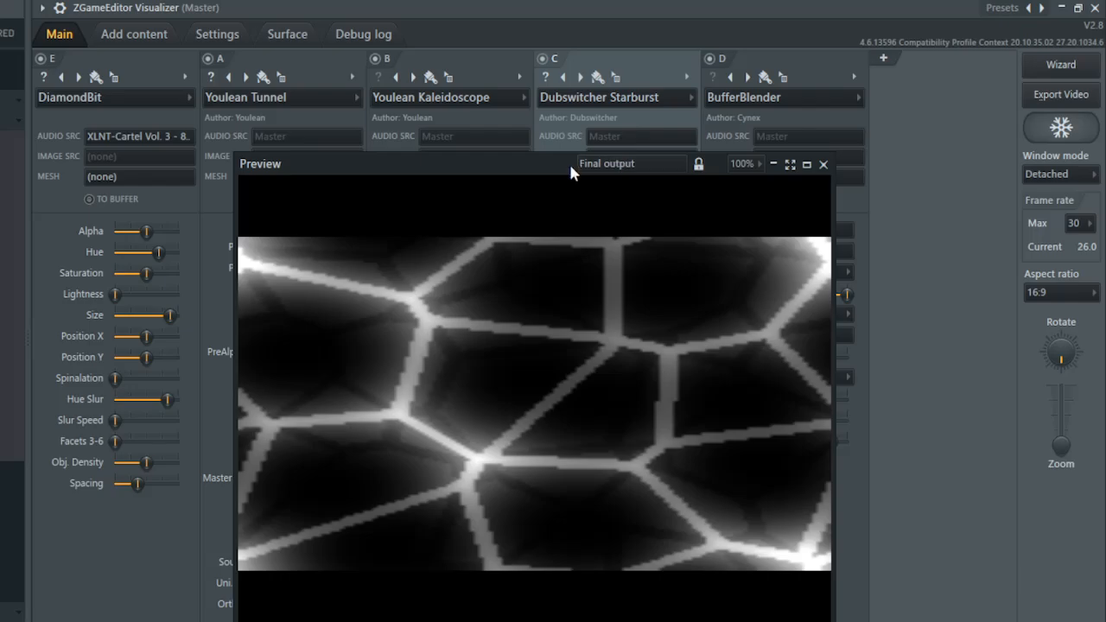
{"action": "left_click_drag", "start_coordinate": [570, 172], "coordinate": [0, 195]}
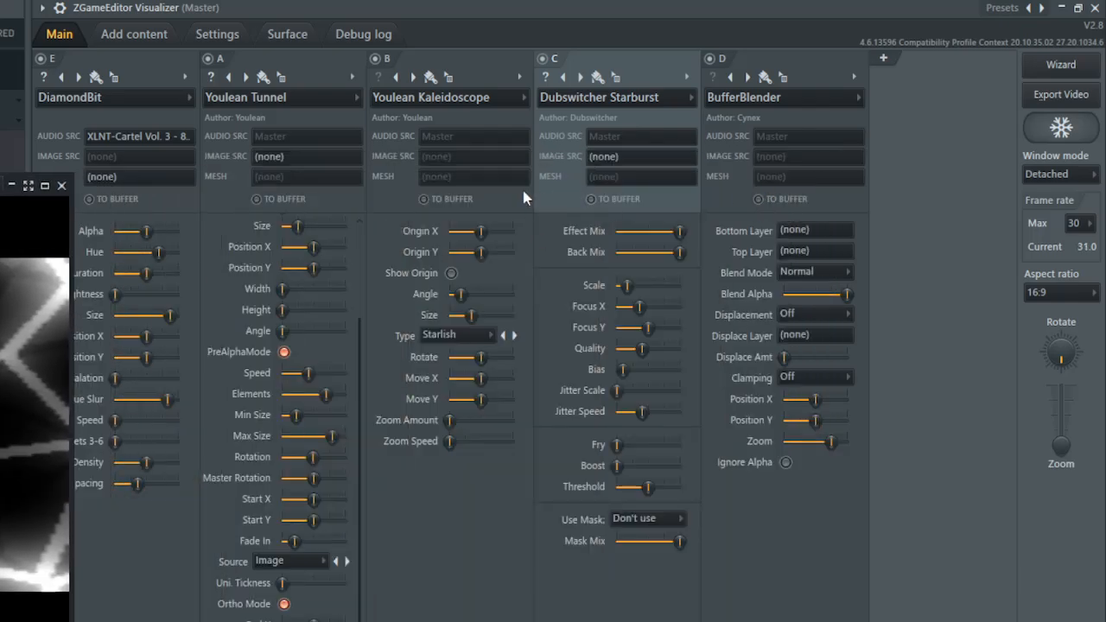
Step: Send the Kaleidoscope and Starburst layers to buffer, and assign buffered outputs to BufferBlender's Bottom Layer and Top Layer, using layer C on top
{"action": "left_click", "coordinate": [423, 199]}
{"action": "left_click", "coordinate": [620, 201]}
{"action": "left_click", "coordinate": [812, 229]}
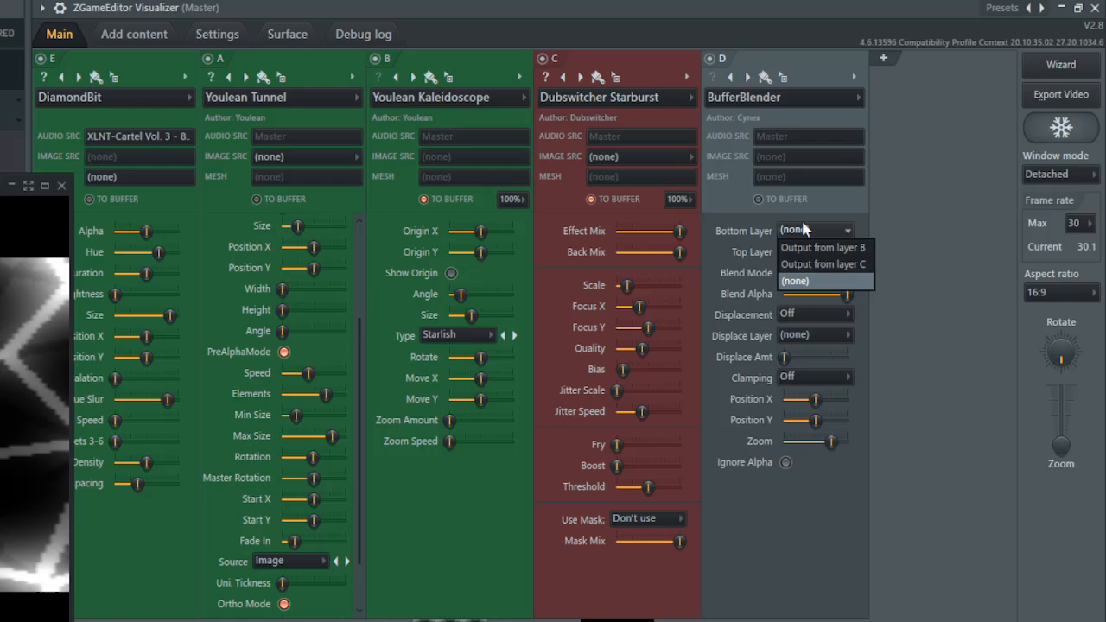
{"action": "left_click", "coordinate": [823, 257]}
{"action": "left_click", "coordinate": [814, 250]}
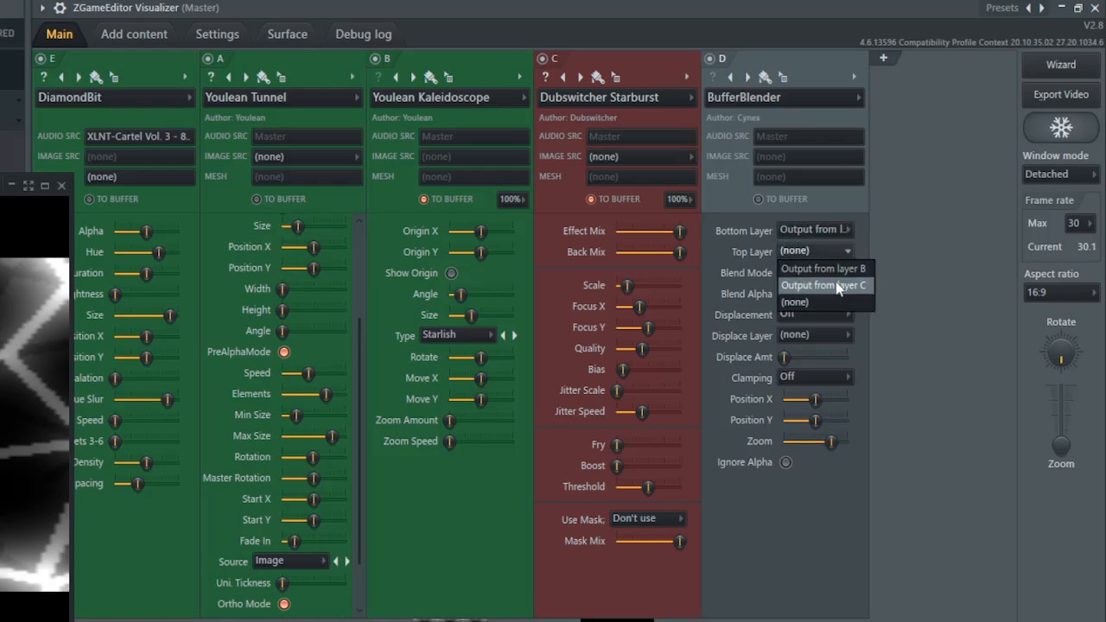
{"action": "left_click", "coordinate": [829, 286]}
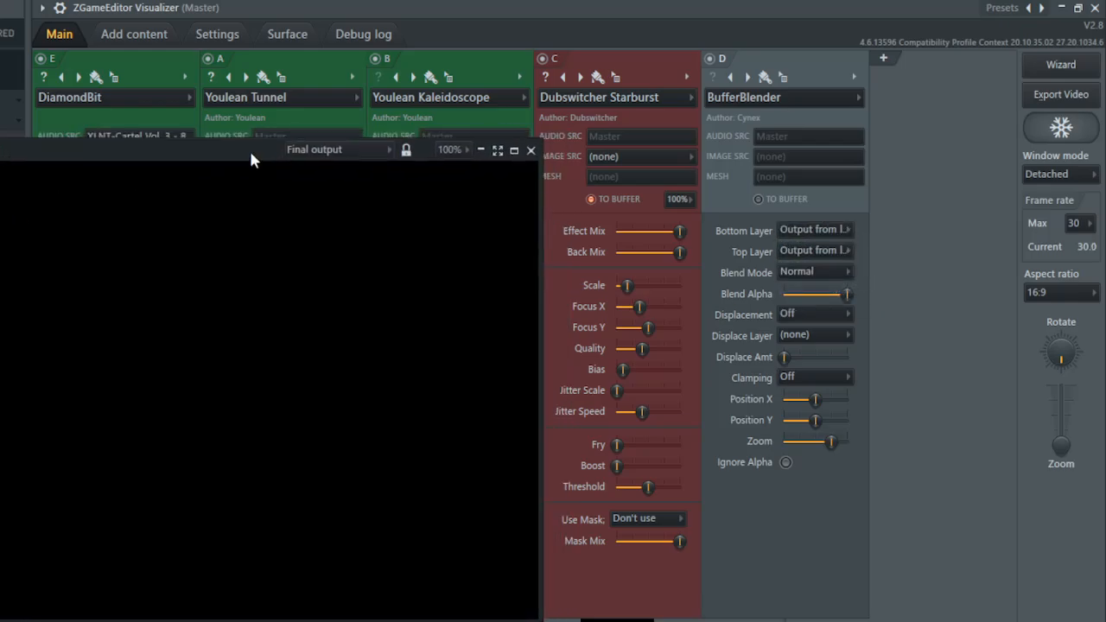
Step: Try Multiply as BufferBlender's Blend Mode and recheck its Bottom Layer and Top Layer sources
{"action": "left_click", "coordinate": [829, 275]}
{"action": "left_click", "coordinate": [827, 356]}
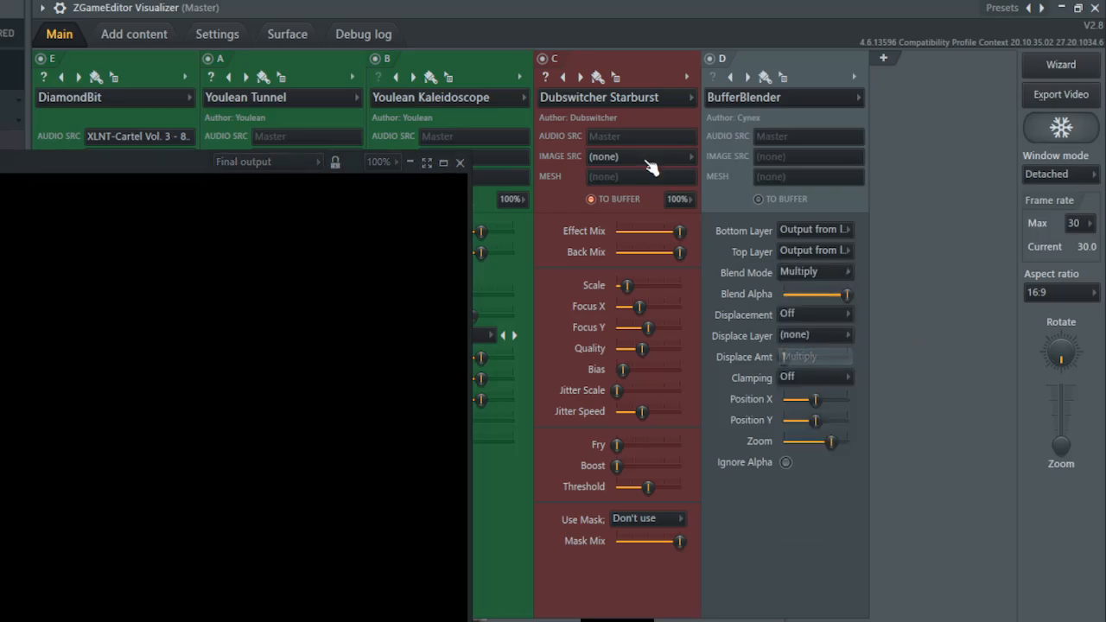
{"action": "left_click", "coordinate": [817, 231]}
{"action": "left_click", "coordinate": [826, 256]}
{"action": "left_click", "coordinate": [830, 251]}
{"action": "left_click", "coordinate": [812, 270]}
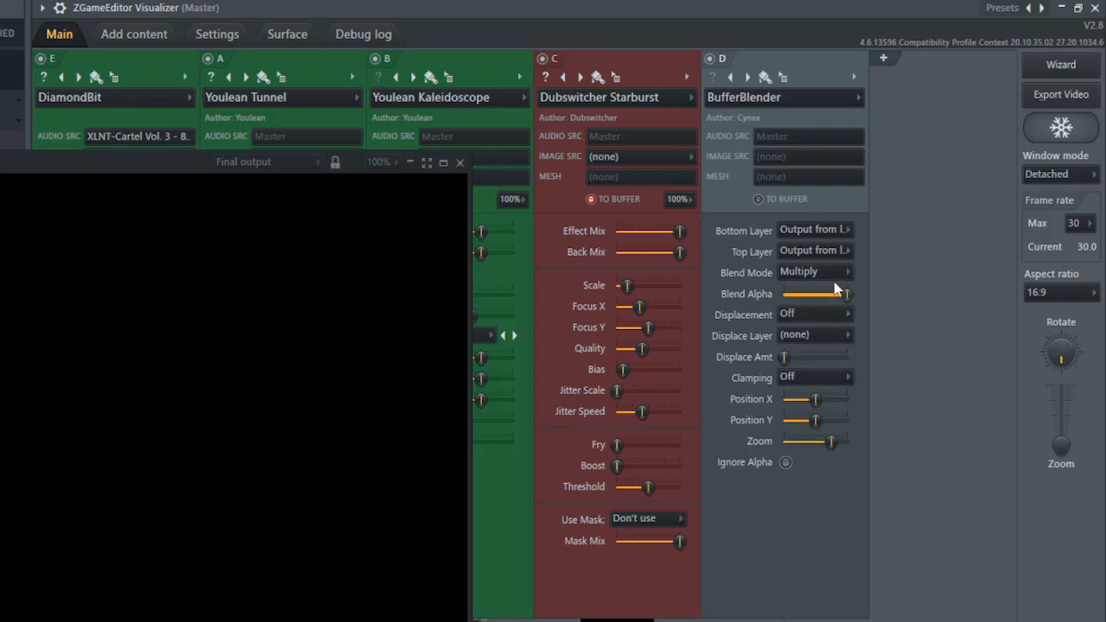
Step: Set BufferBlender's Blend Mode to Additive and place the preview beside its parameters
{"action": "left_click", "coordinate": [836, 273]}
{"action": "left_click", "coordinate": [810, 311]}
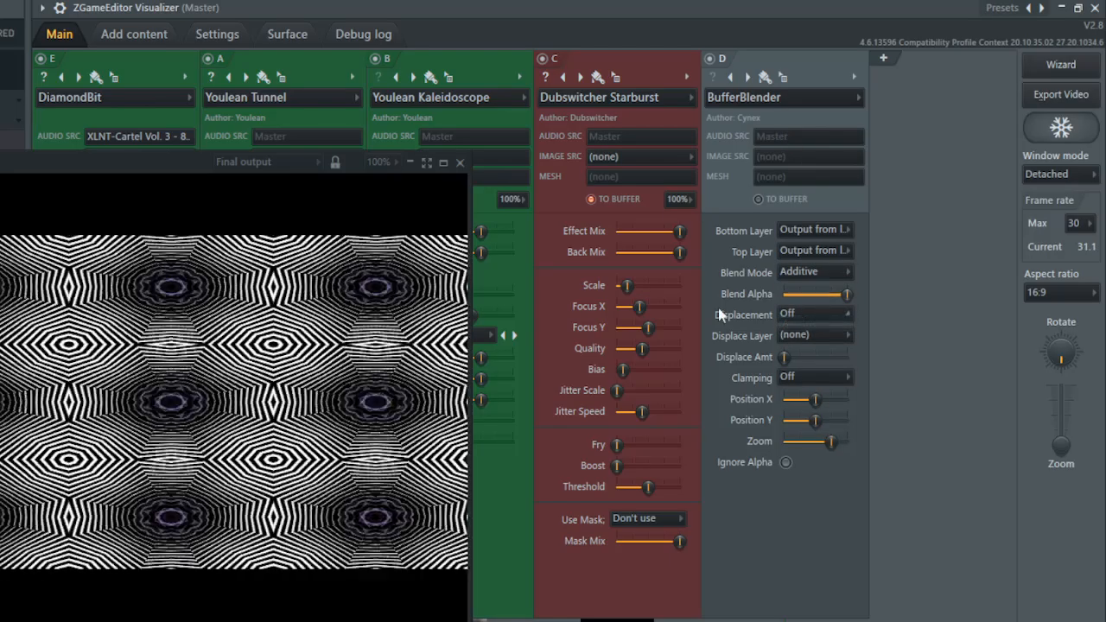
{"action": "left_click_drag", "start_coordinate": [151, 163], "coordinate": [479, 137]}
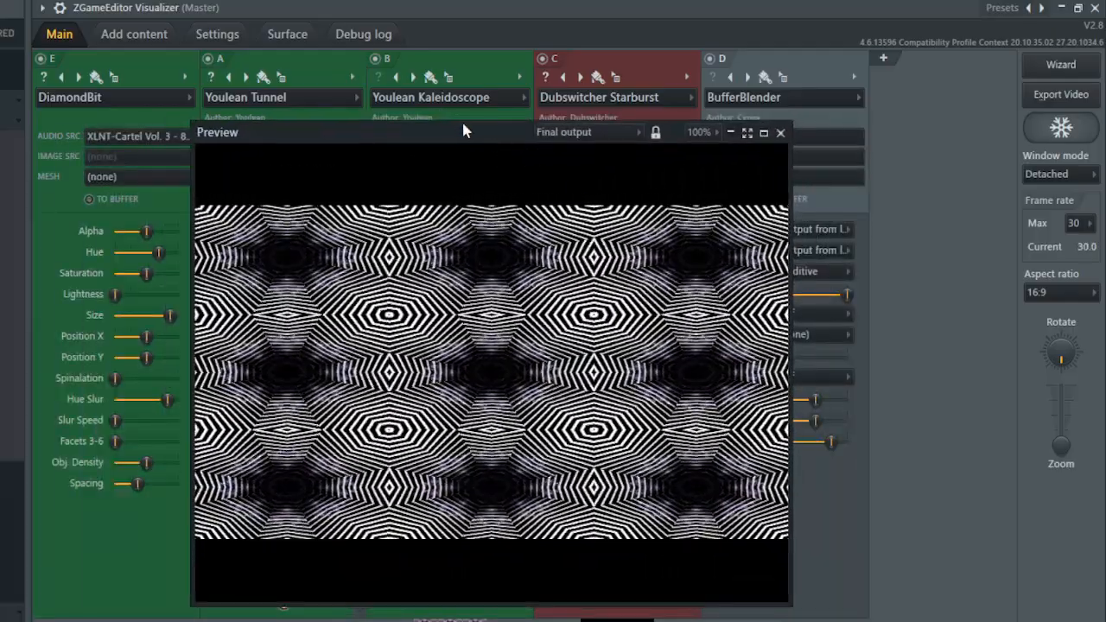
{"action": "left_click_drag", "start_coordinate": [488, 130], "coordinate": [382, 132]}
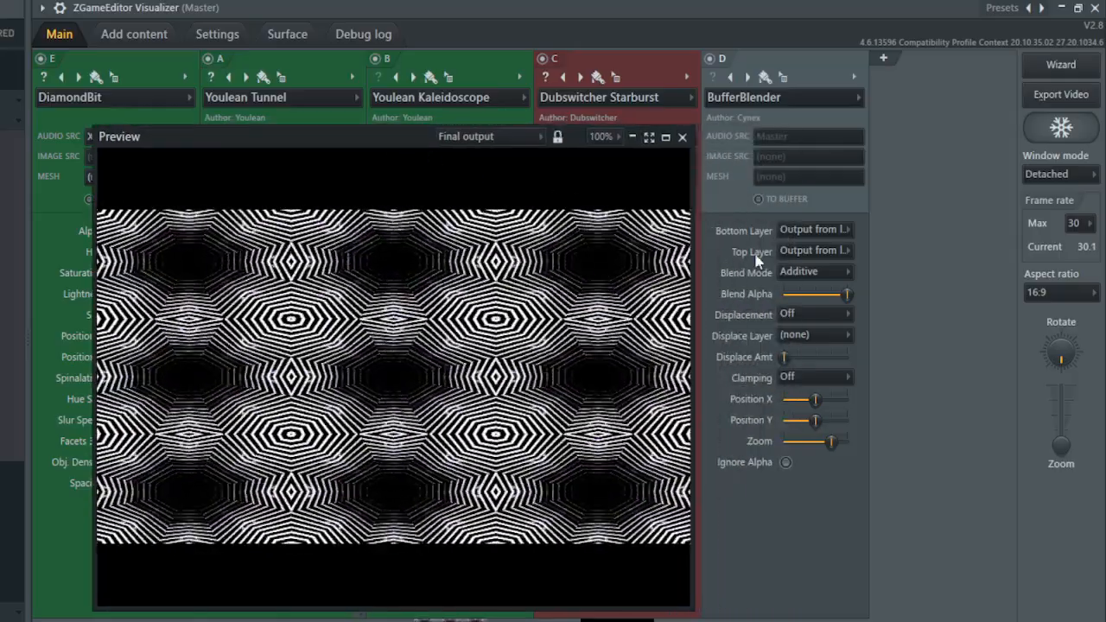
Step: Try Dissolve, Divide, Multiply and Color in turn as BufferBlender's Blend Mode
{"action": "left_click", "coordinate": [805, 273]}
{"action": "left_click", "coordinate": [799, 306]}
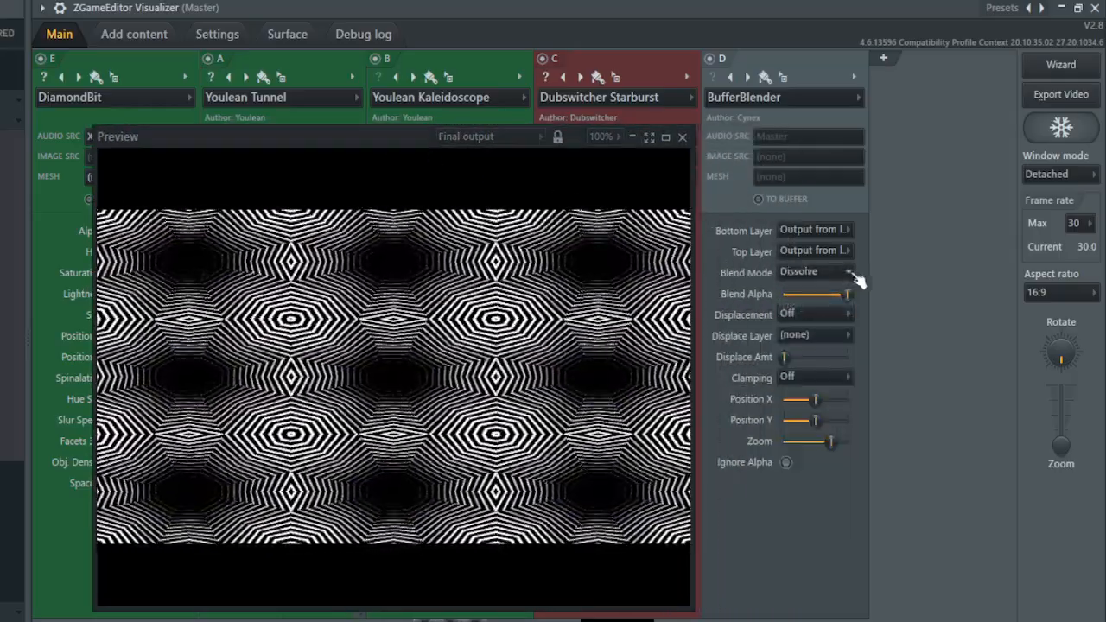
{"action": "left_click", "coordinate": [838, 273]}
{"action": "left_click", "coordinate": [834, 373]}
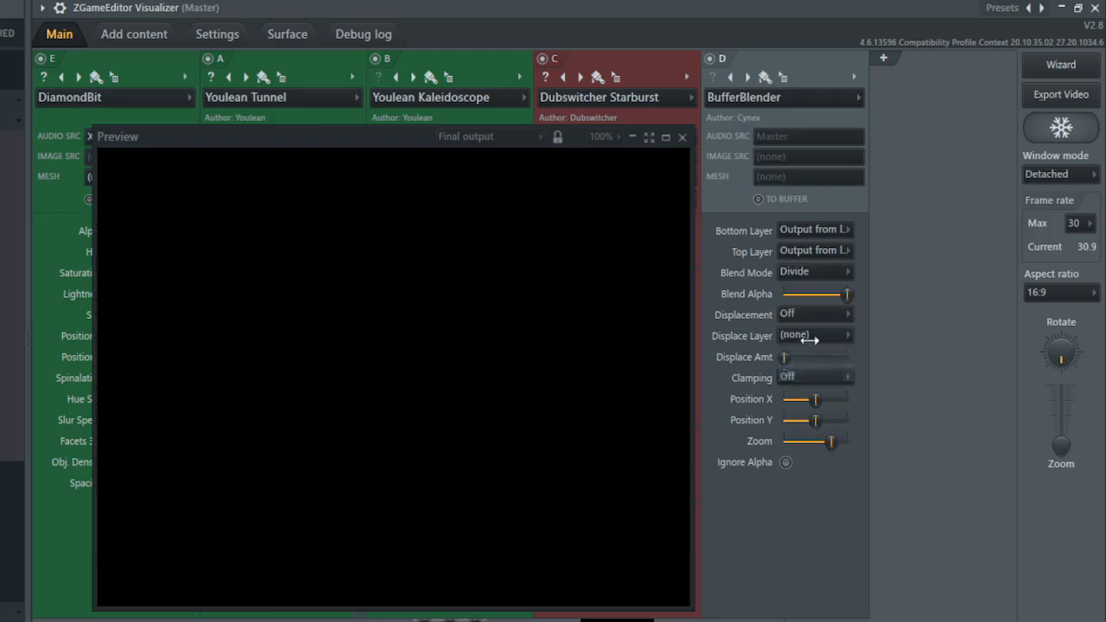
{"action": "left_click", "coordinate": [825, 273]}
{"action": "left_click", "coordinate": [808, 356]}
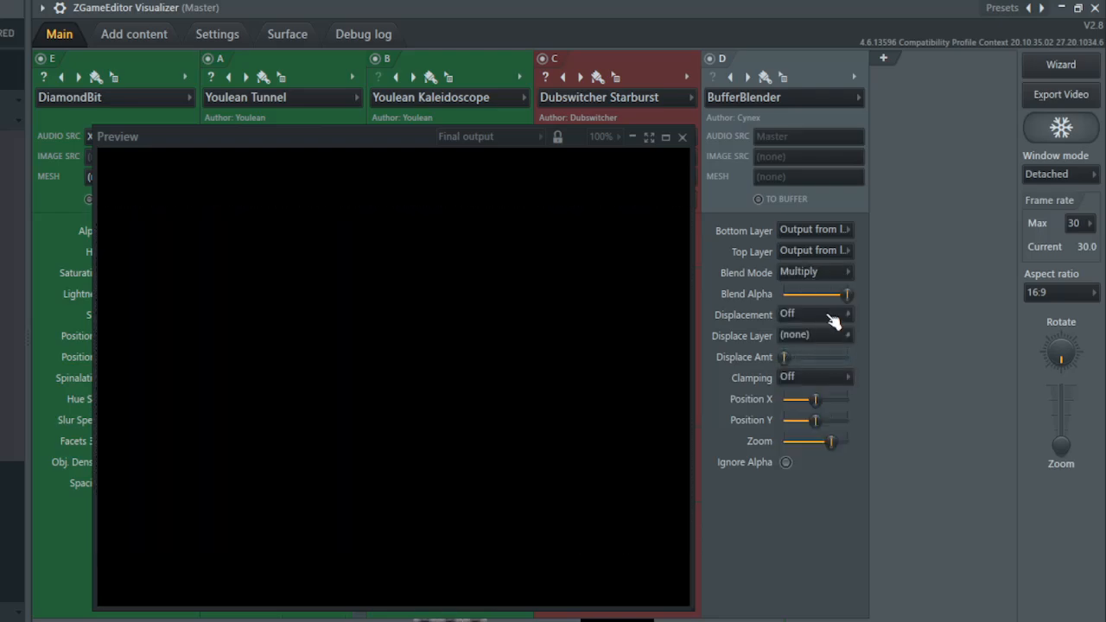
{"action": "left_click", "coordinate": [842, 269]}
{"action": "left_click", "coordinate": [825, 388]}
Step: Send only the DiamondBit and Youlean Tunnel layers to buffer, with the preview moved clear of their buffer switches
{"action": "left_click_drag", "start_coordinate": [397, 145], "coordinate": [687, 279]}
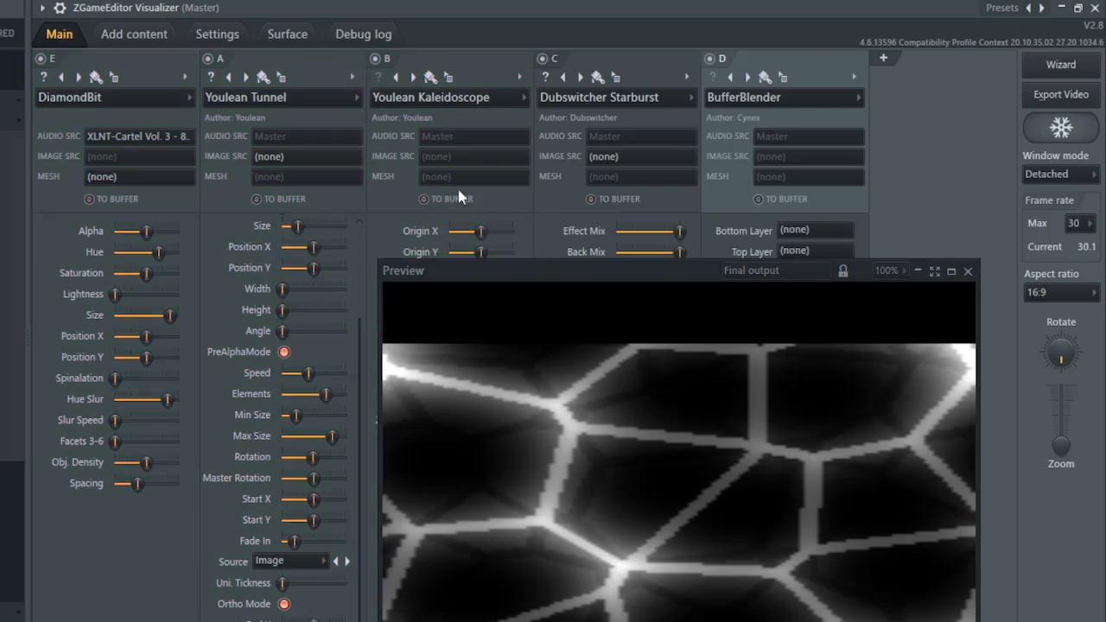
{"action": "left_click", "coordinate": [258, 199]}
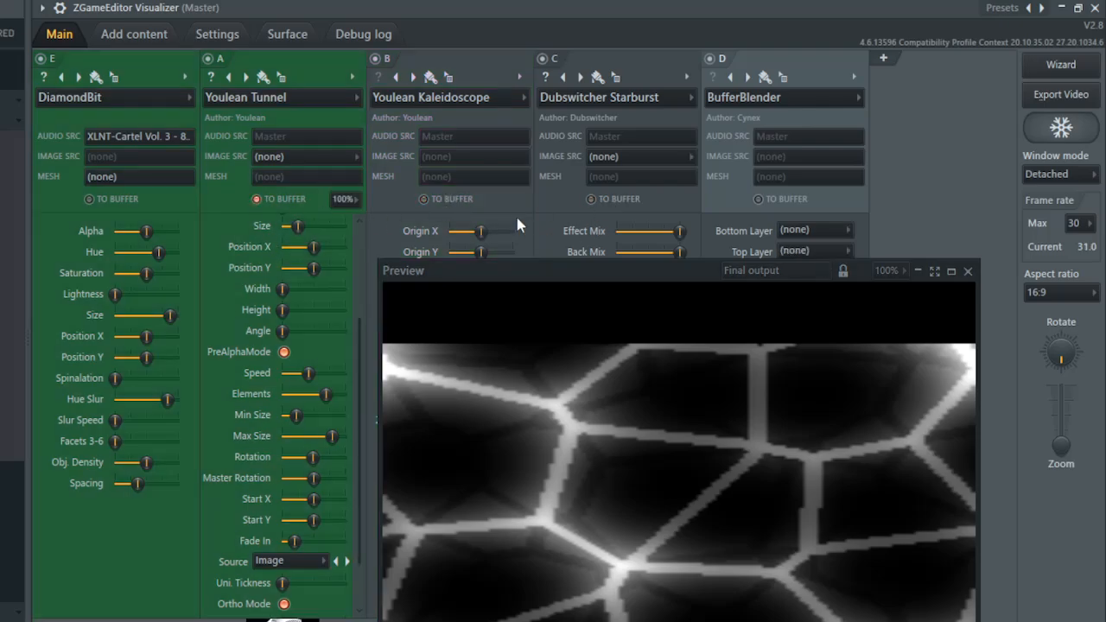
{"action": "left_click", "coordinate": [428, 199]}
{"action": "left_click_drag", "start_coordinate": [36, 9], "coordinate": [550, 191]}
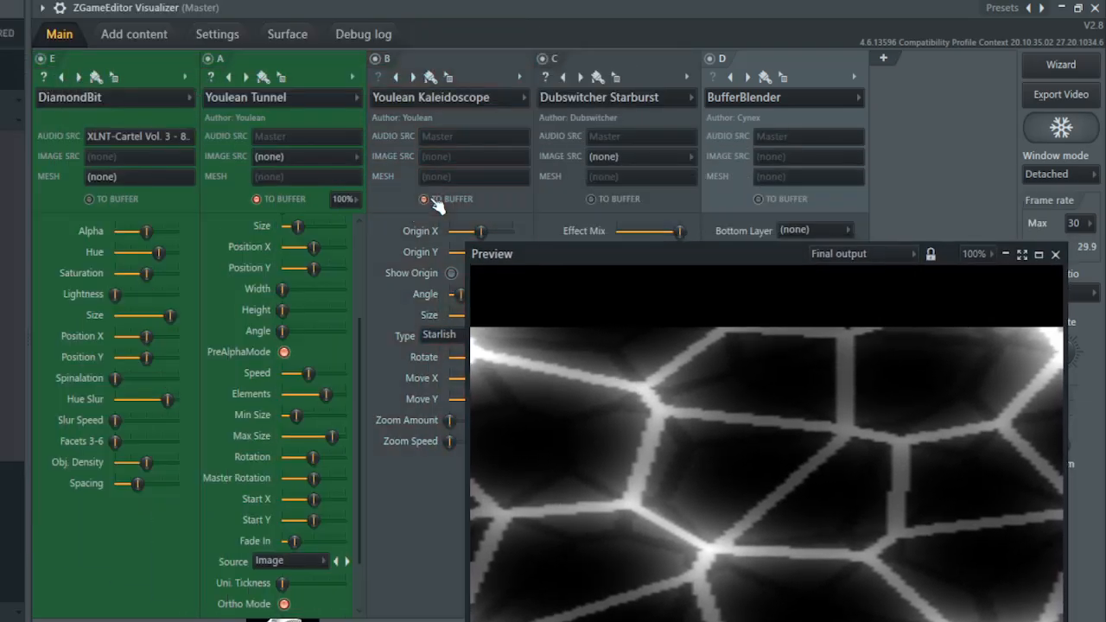
{"action": "left_click", "coordinate": [259, 199]}
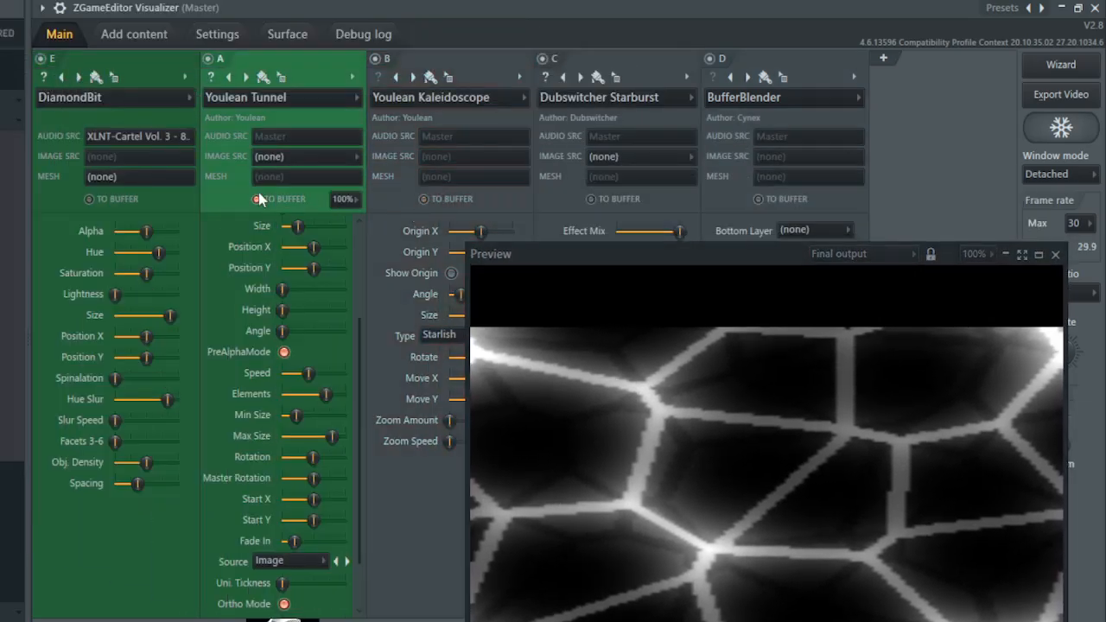
{"action": "left_click", "coordinate": [257, 198]}
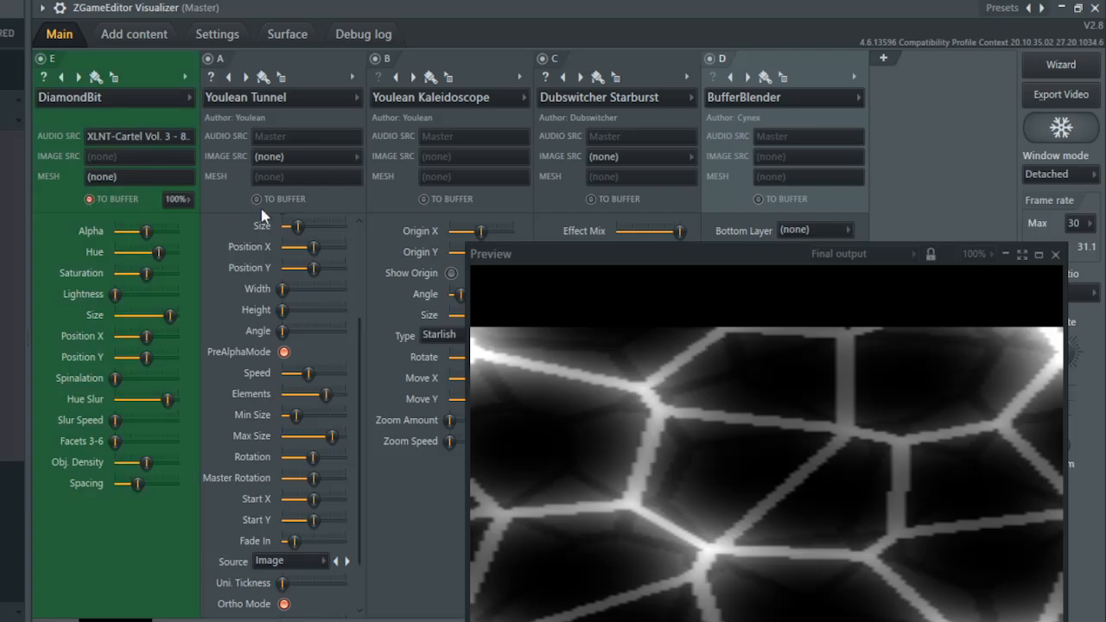
{"action": "left_click", "coordinate": [264, 216]}
Step: Assign the buffered DiamondBit and Youlean Tunnel outputs to BufferBlender's Bottom Layer and Top Layer
{"action": "left_click_drag", "start_coordinate": [718, 254], "coordinate": [359, 170]}
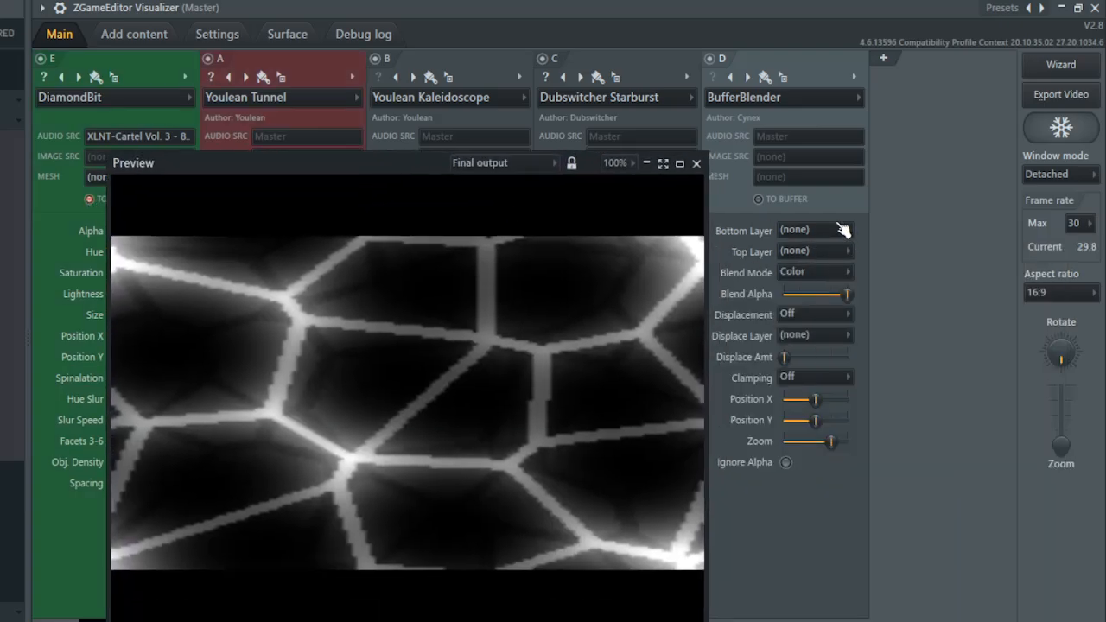
{"action": "left_click", "coordinate": [822, 248]}
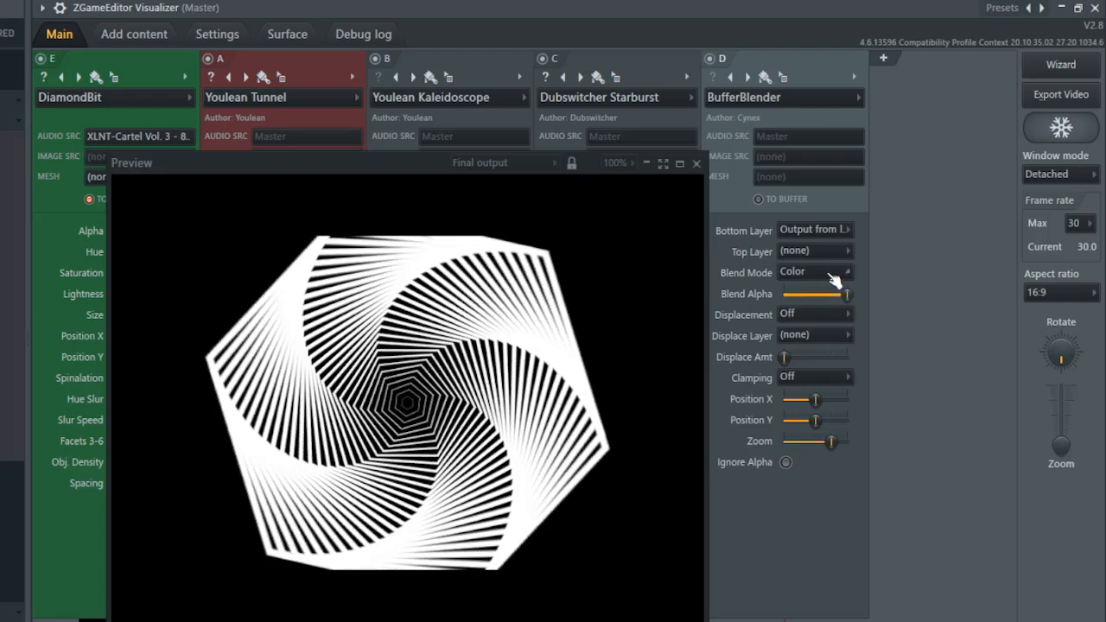
{"action": "left_click", "coordinate": [826, 252]}
{"action": "left_click", "coordinate": [830, 283]}
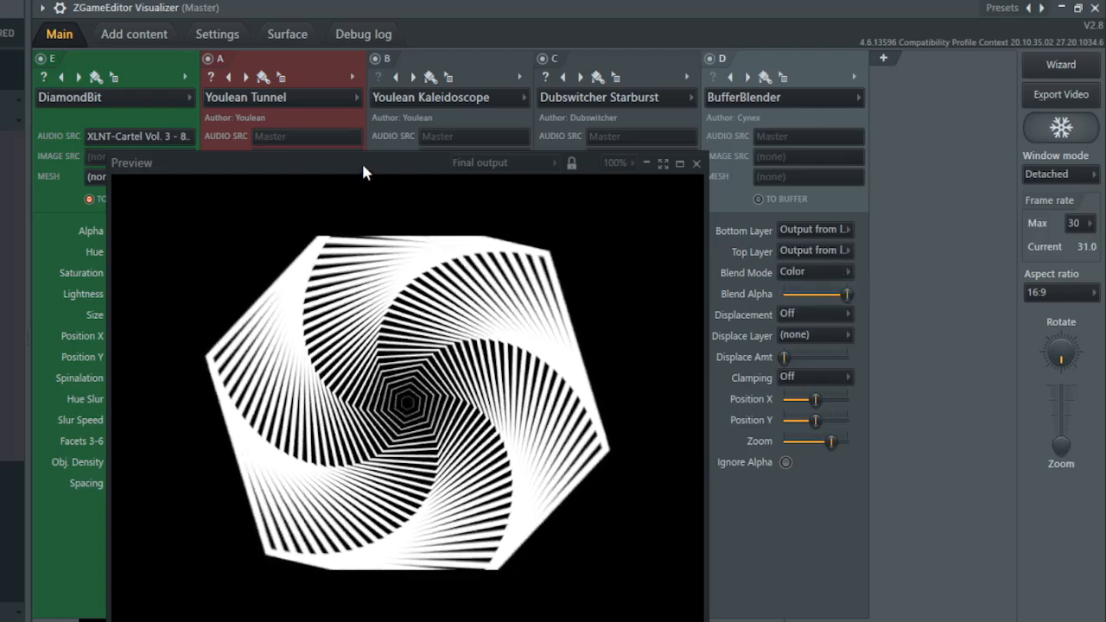
Step: Reorder the layers so BufferBlender sits between Youlean Tunnel and Youlean Kaleidoscope, and move the preview aside
{"action": "left_click_drag", "start_coordinate": [361, 161], "coordinate": [486, 252]}
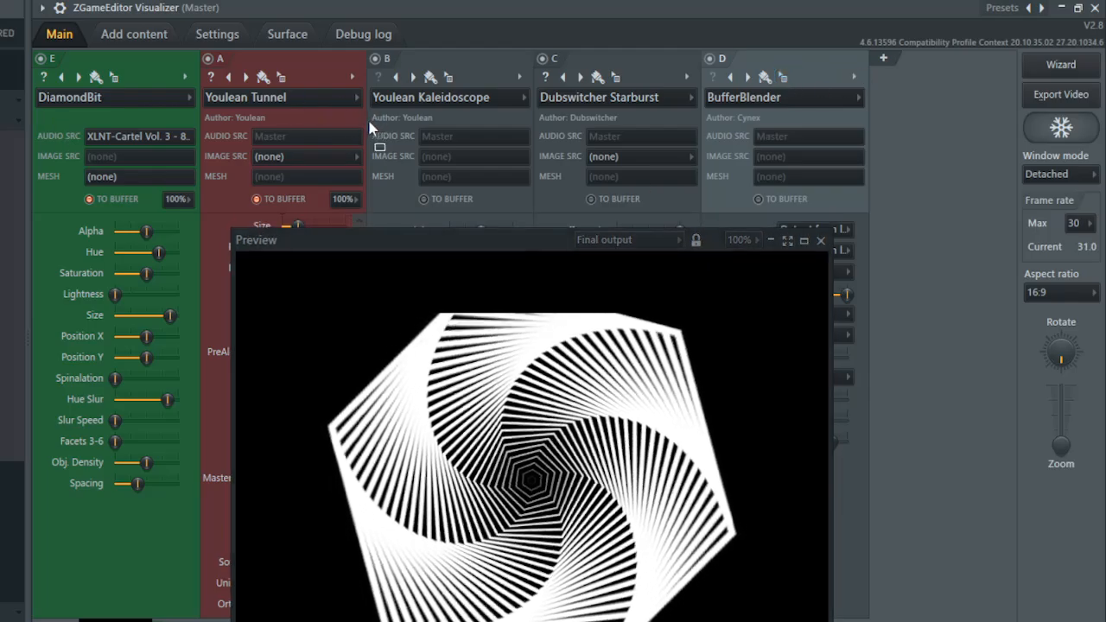
{"action": "left_click_drag", "start_coordinate": [369, 128], "coordinate": [400, 141]}
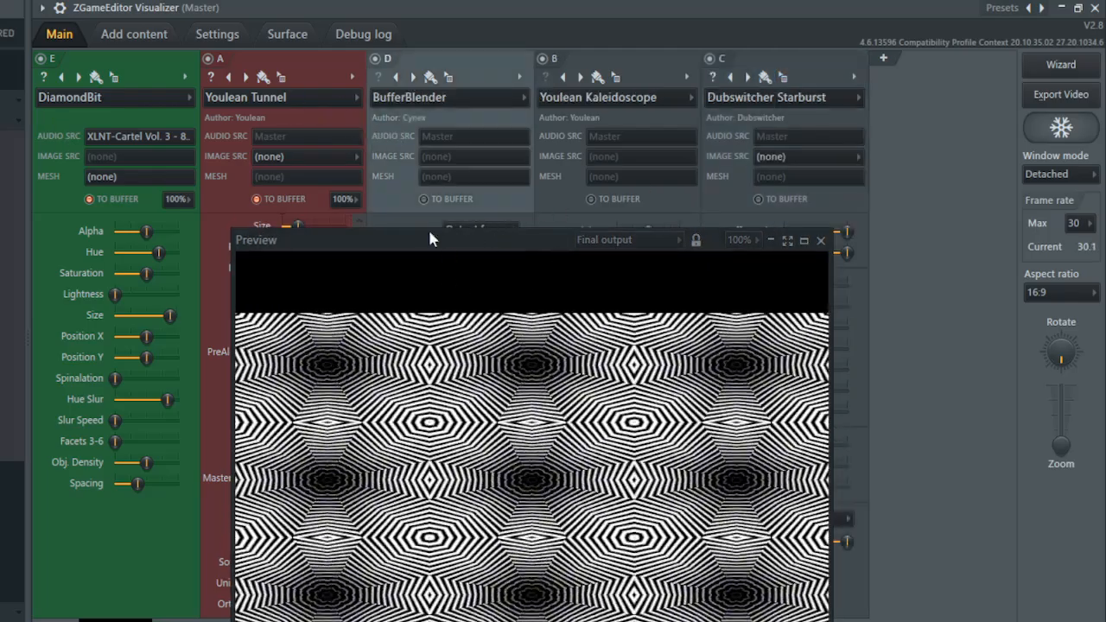
{"action": "left_click_drag", "start_coordinate": [429, 237], "coordinate": [650, 159]}
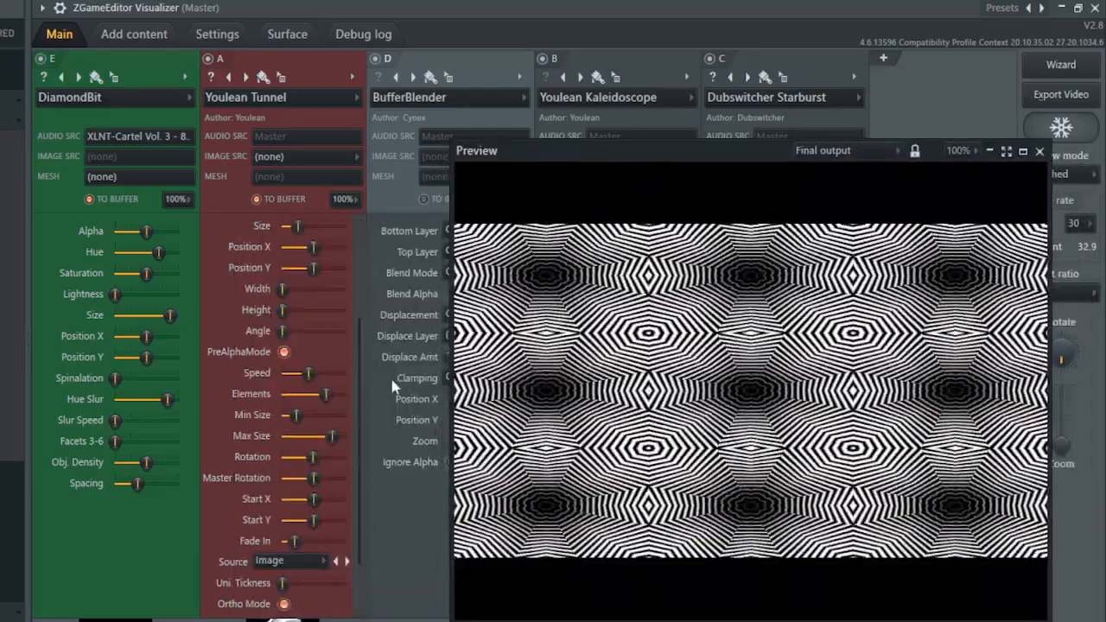
Step: Uncover BufferBlender's parameters, try Divide as its Blend Mode, and set it to Multiply
{"action": "left_click", "coordinate": [421, 344]}
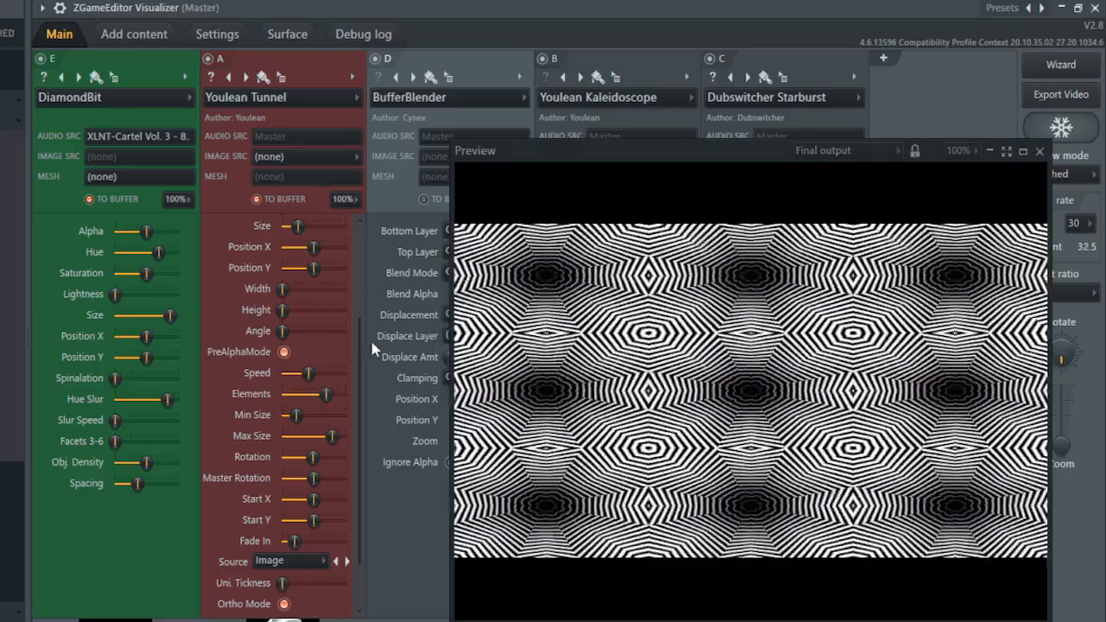
{"action": "left_click_drag", "start_coordinate": [562, 152], "coordinate": [592, 147]}
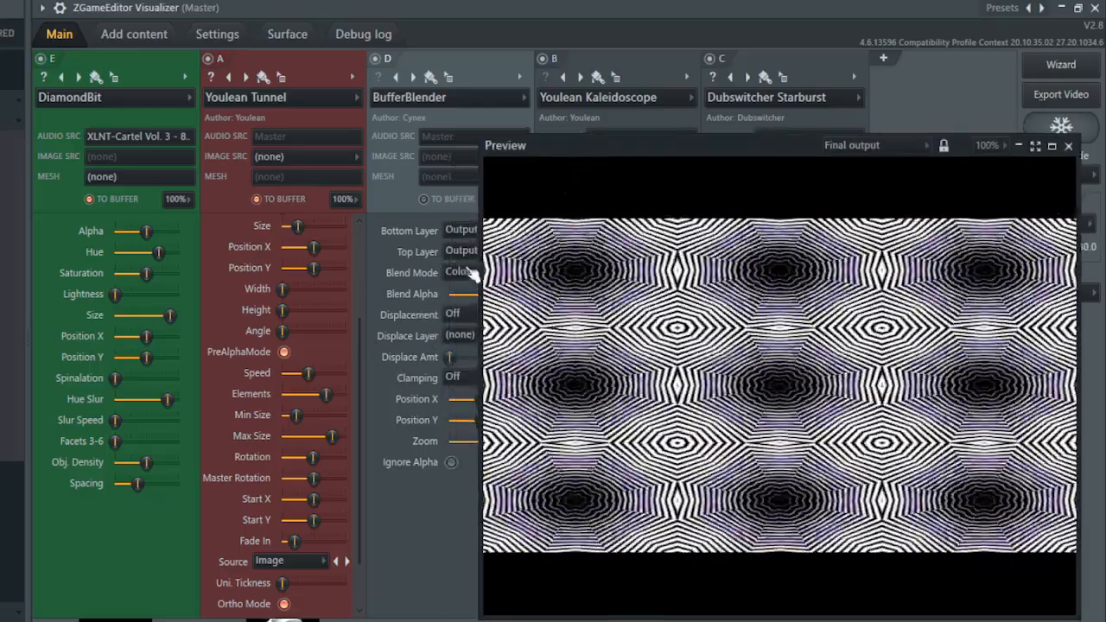
{"action": "left_click", "coordinate": [471, 272]}
{"action": "left_click", "coordinate": [460, 373]}
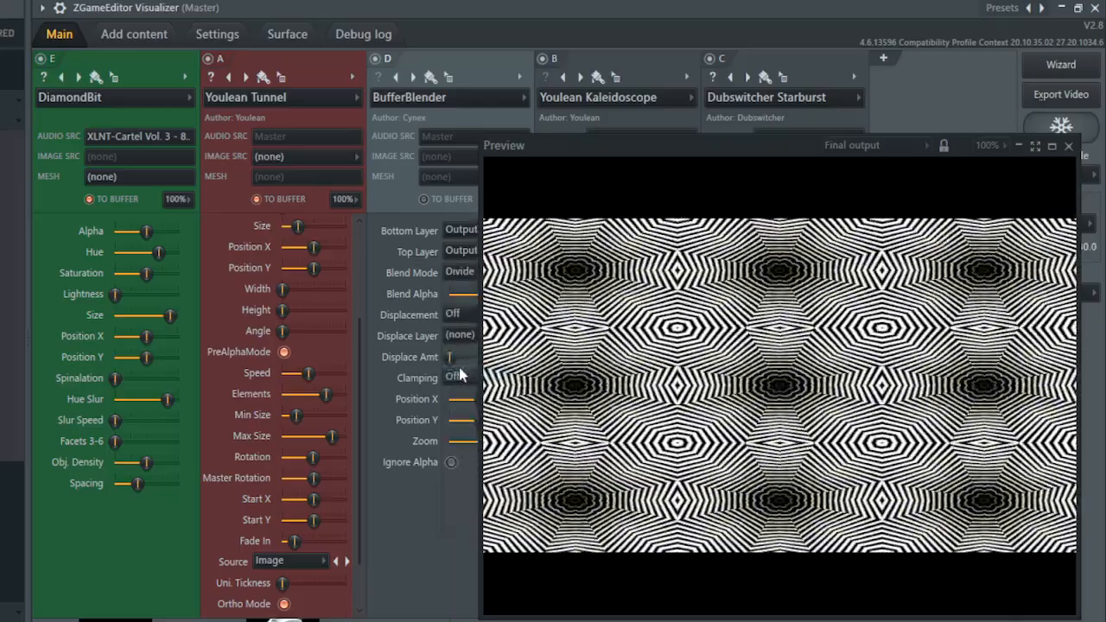
{"action": "left_click", "coordinate": [459, 272]}
{"action": "left_click", "coordinate": [476, 356]}
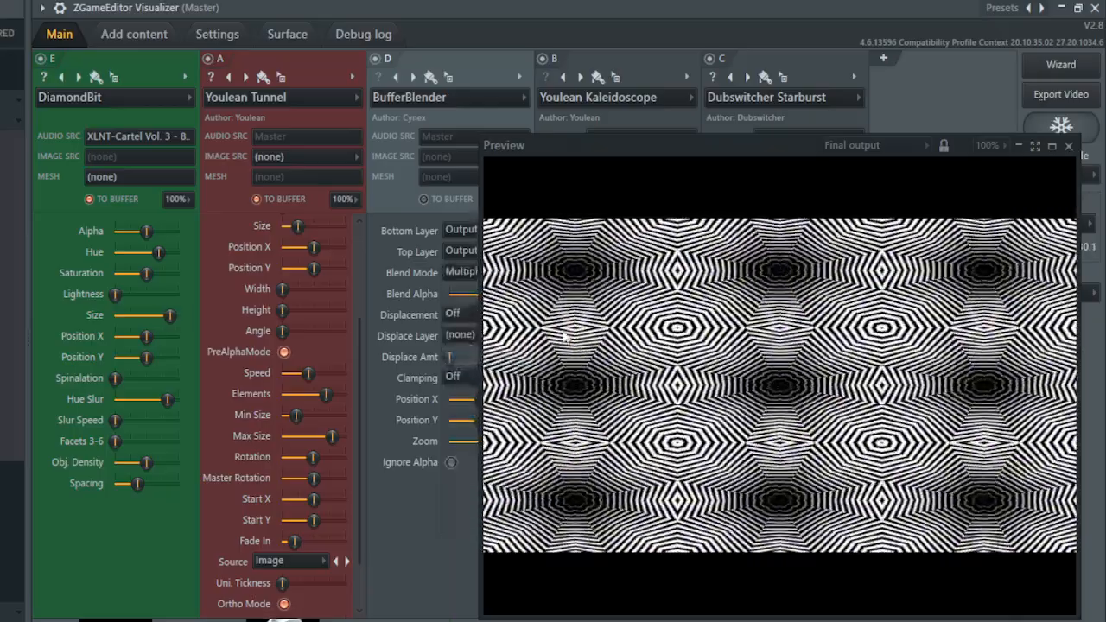